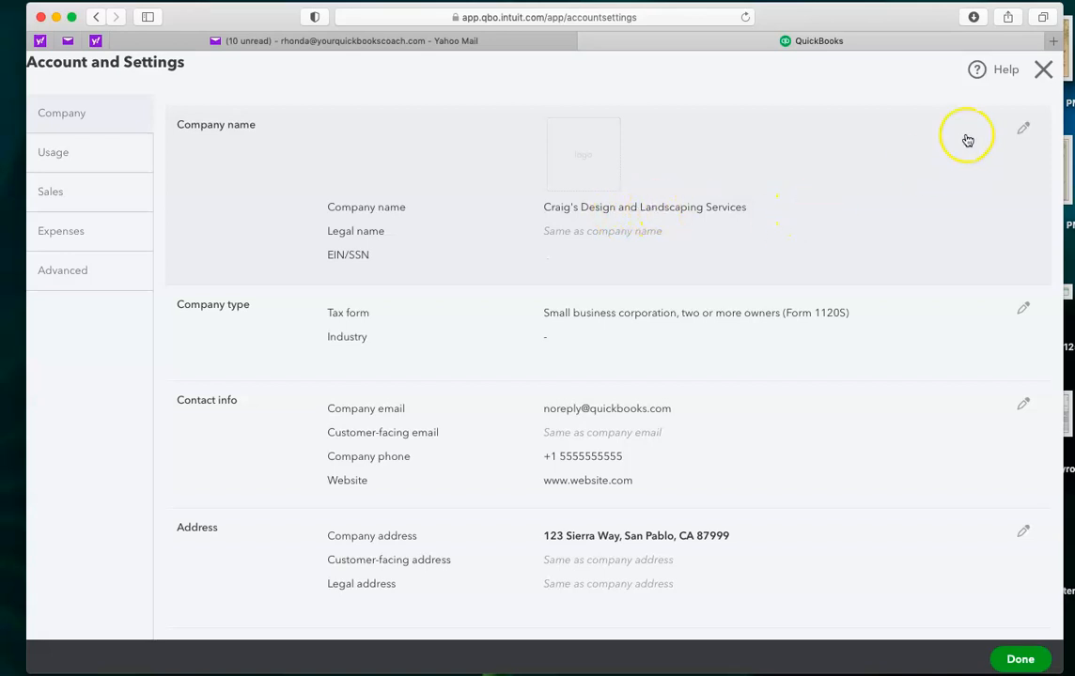
Edit the company name section to reveal a separate legal name field, and cancel the edit without saving.
click(1022, 130)
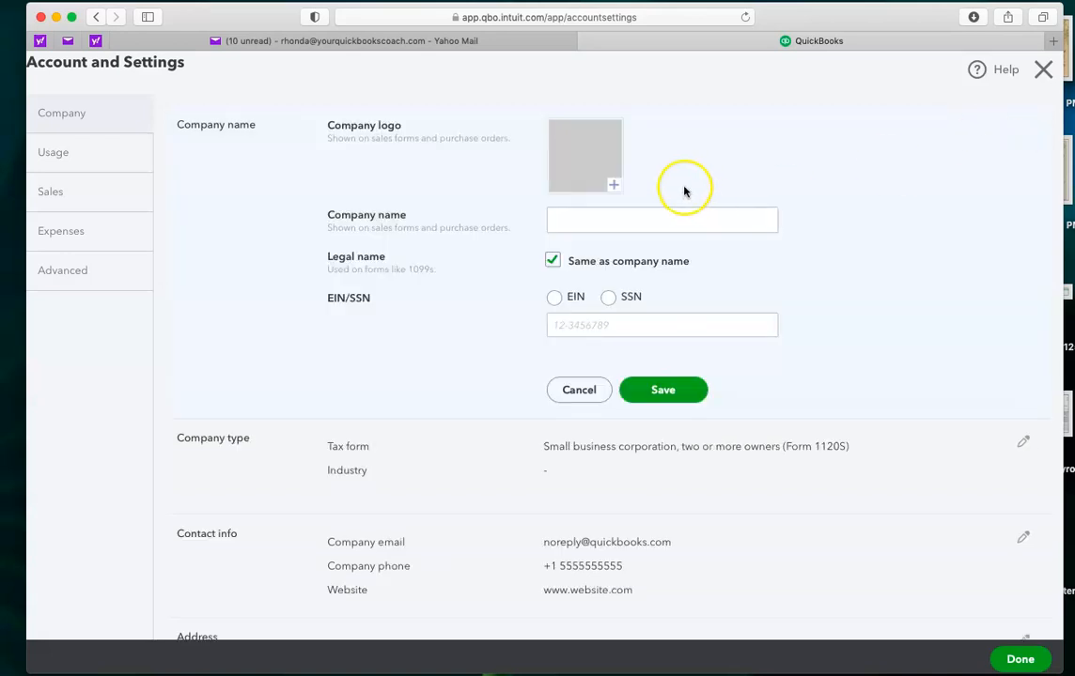
click(552, 260)
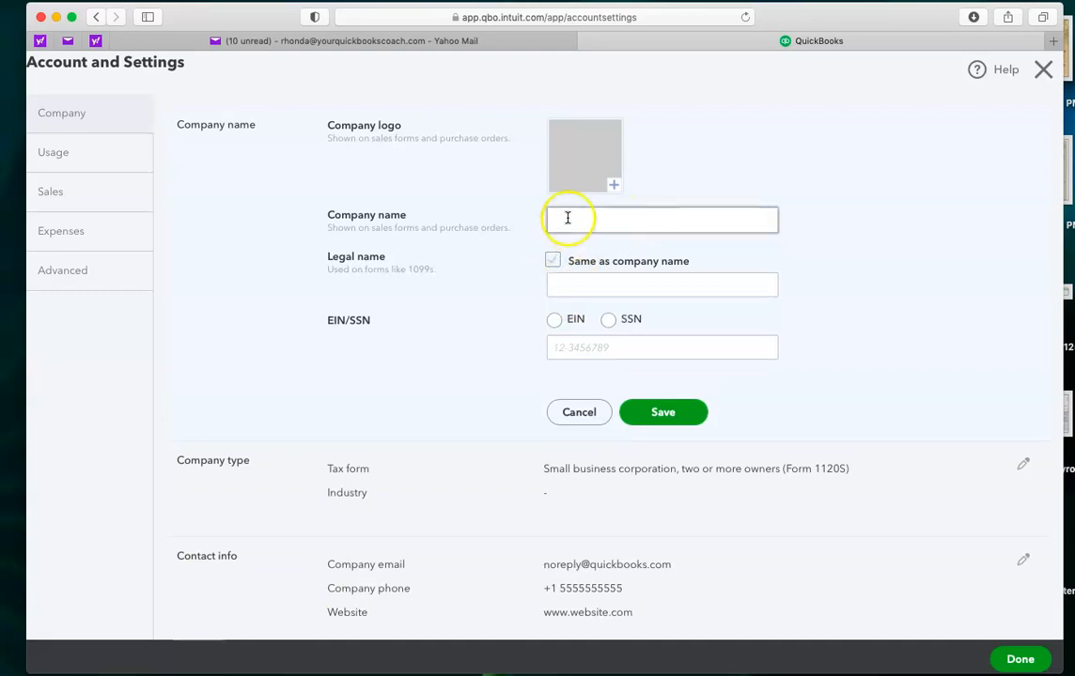
click(565, 220)
click(558, 282)
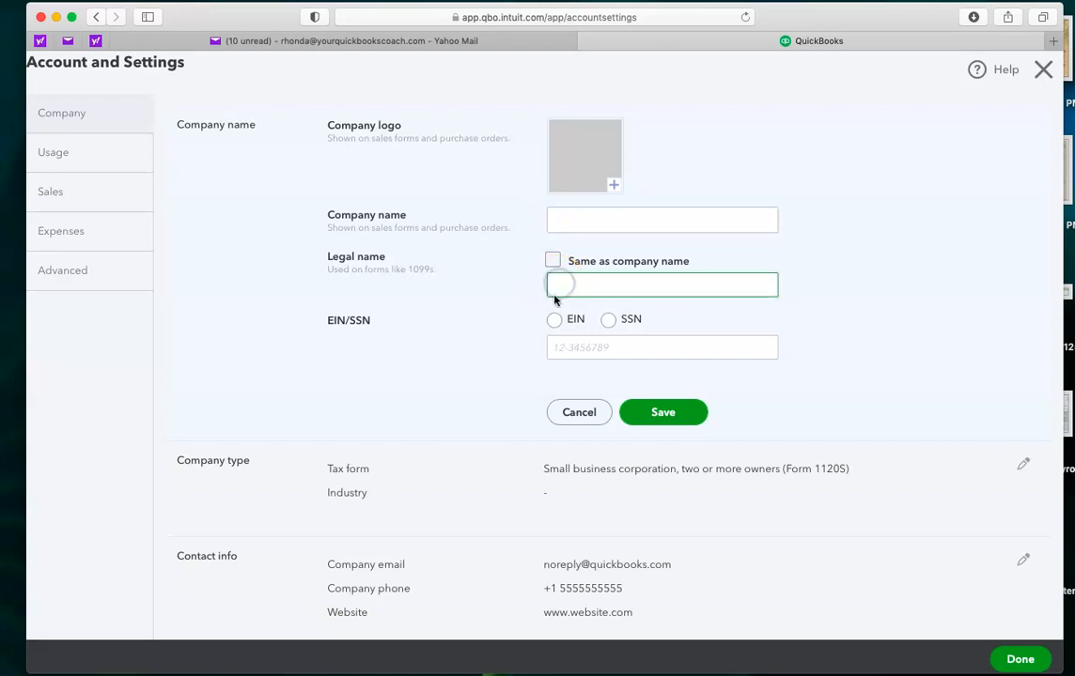
click(562, 223)
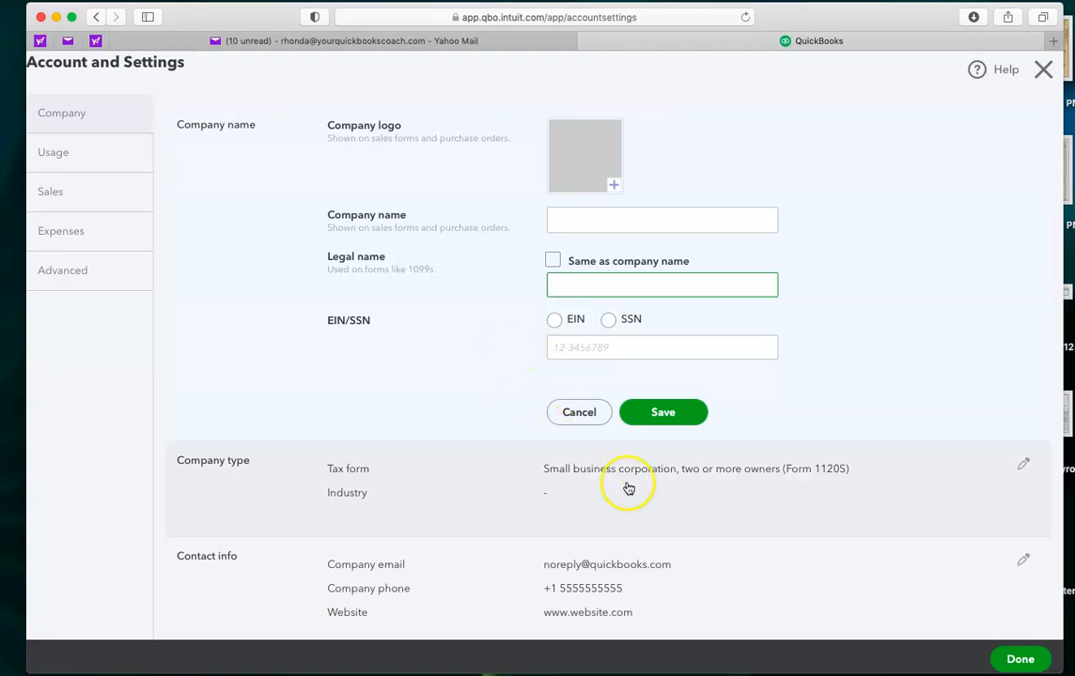
click(582, 418)
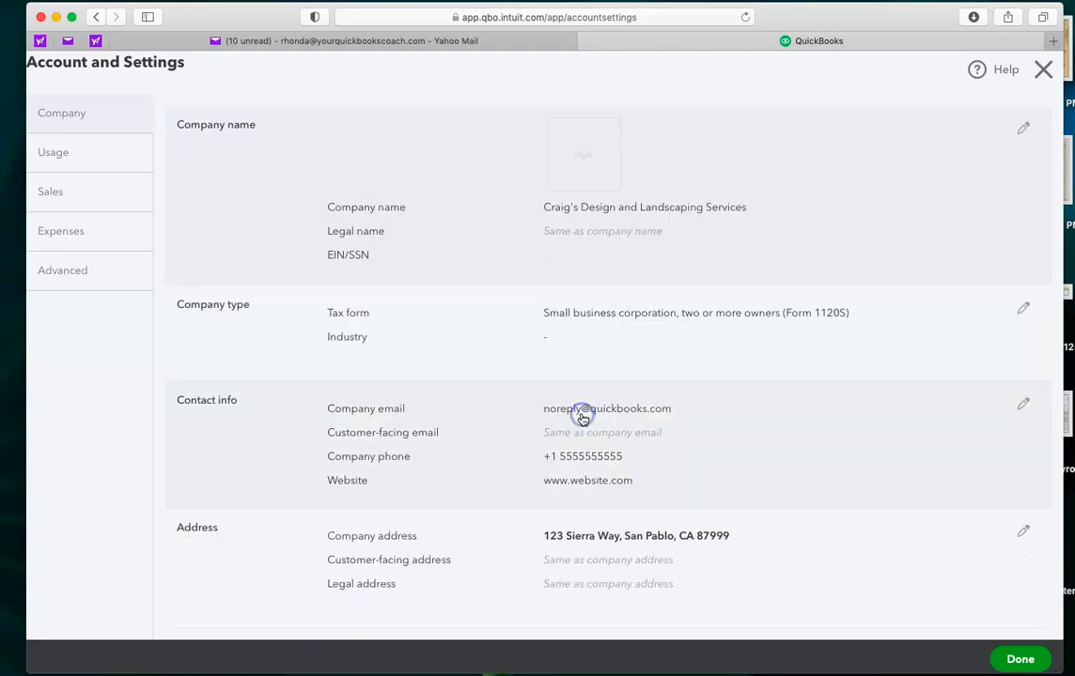
Examine the tax form and industry fields in the company type settings, and close them without saving.
click(584, 337)
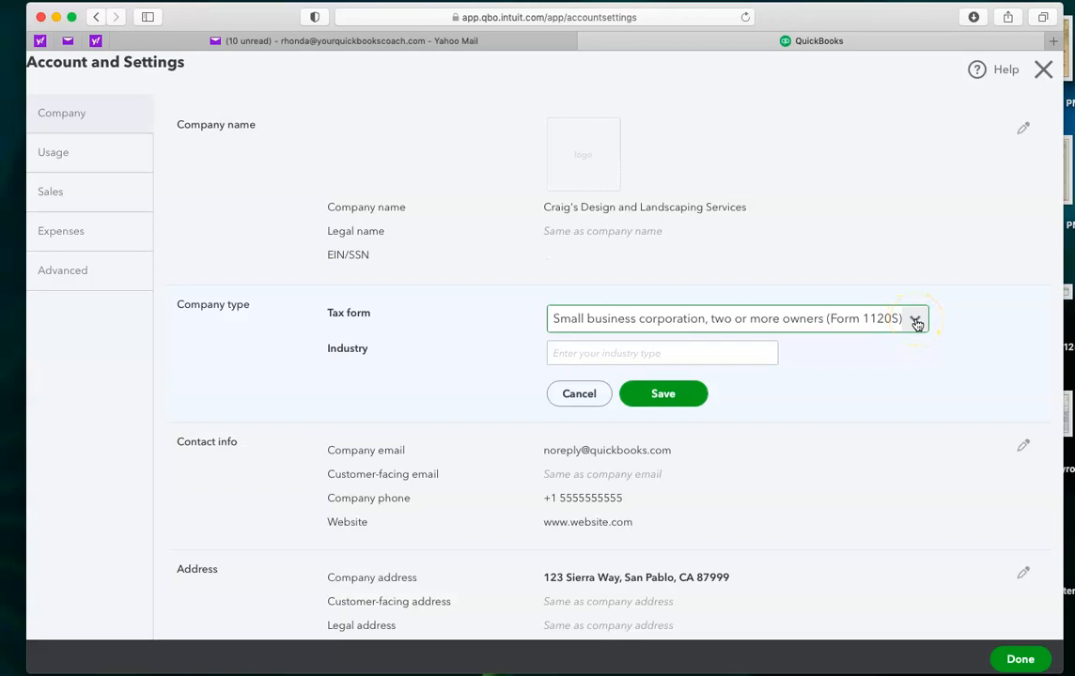
click(655, 355)
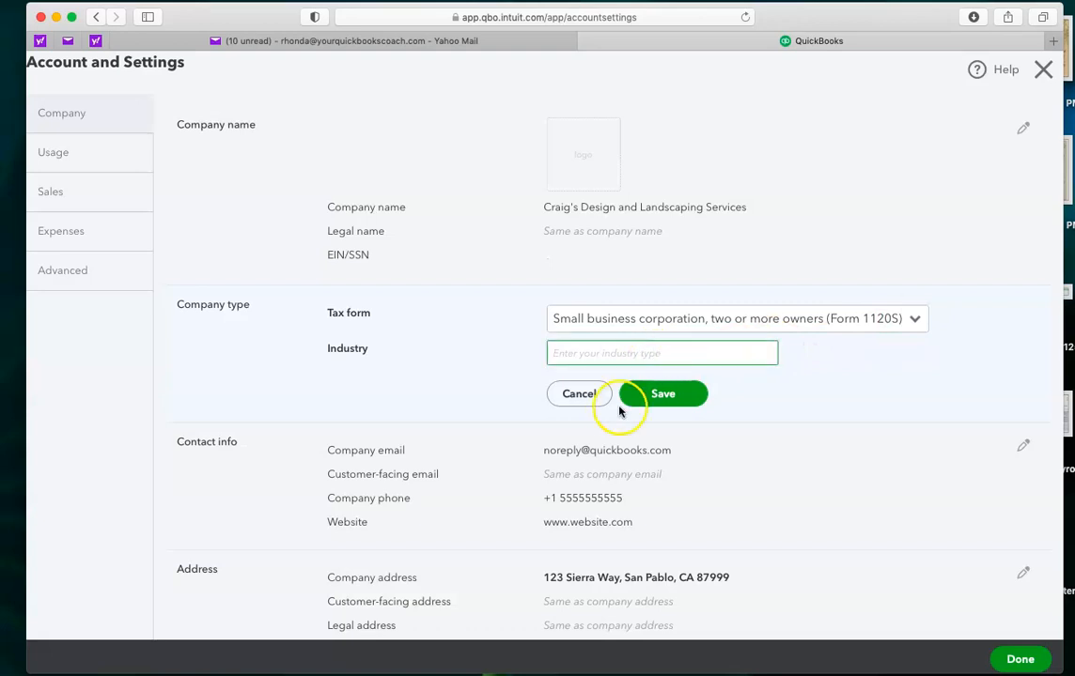
click(594, 408)
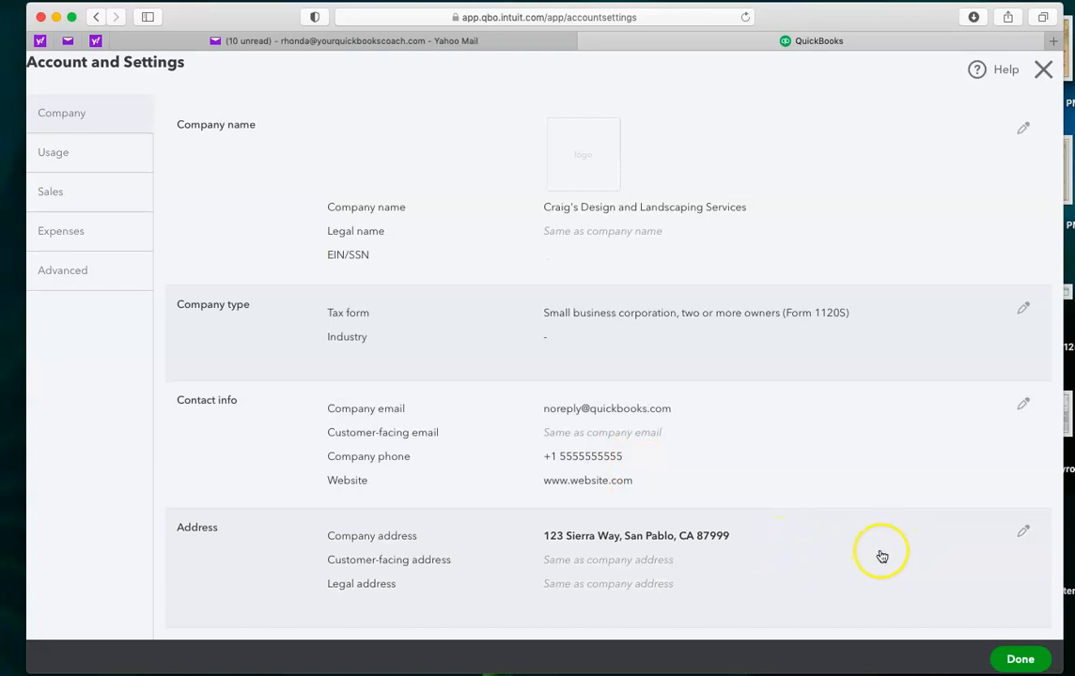
Edit the address section to reveal separate customer-facing and legal address fields, and cancel the edit.
scroll(880, 554, down, 2)
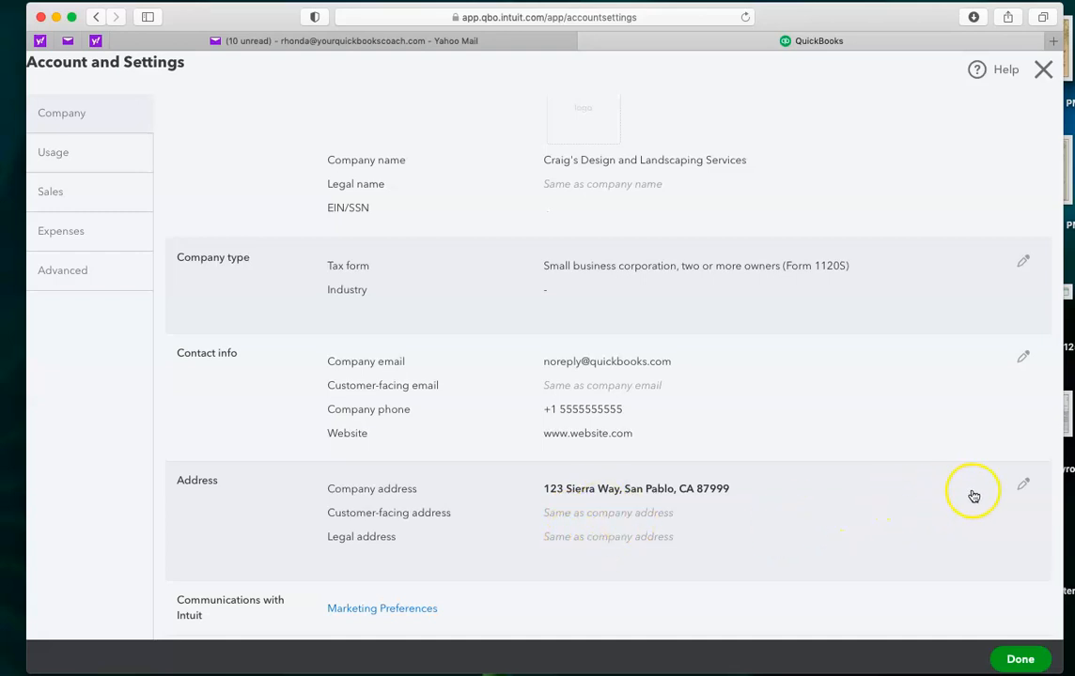
click(1023, 486)
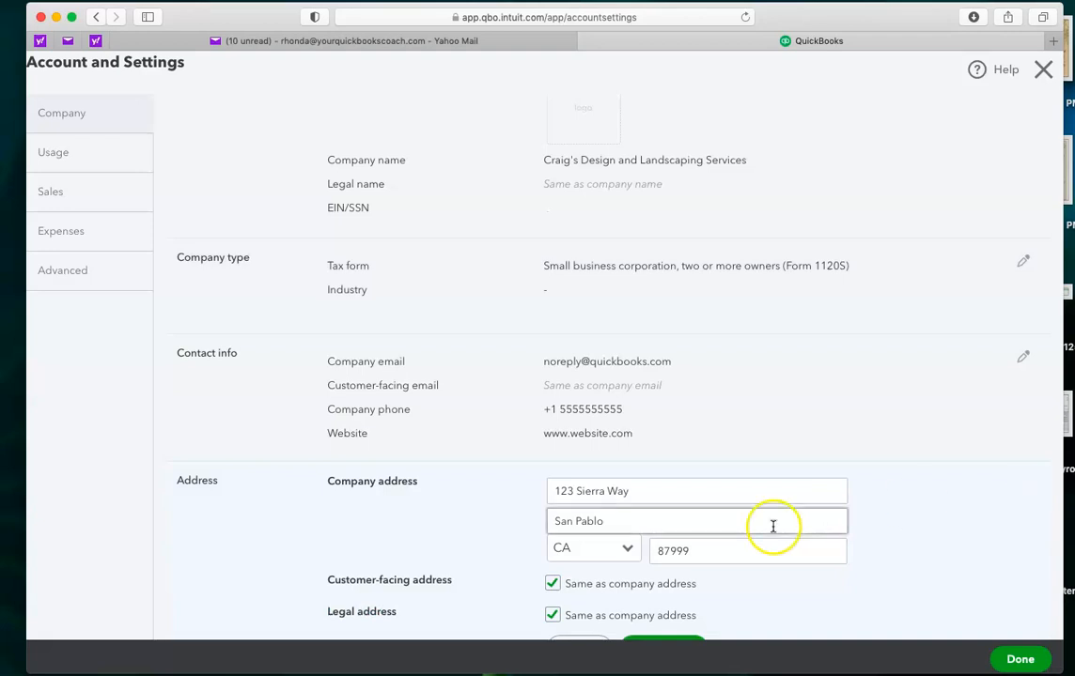
scroll(773, 526, down, 3)
click(549, 451)
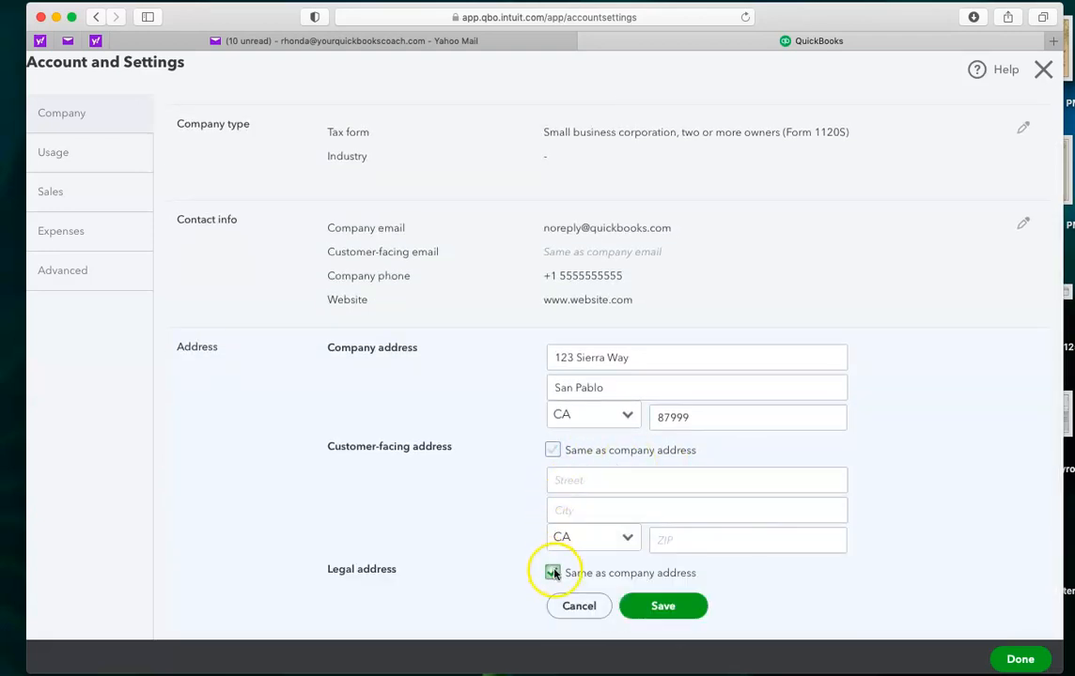
click(553, 573)
scroll(922, 541, down, 2)
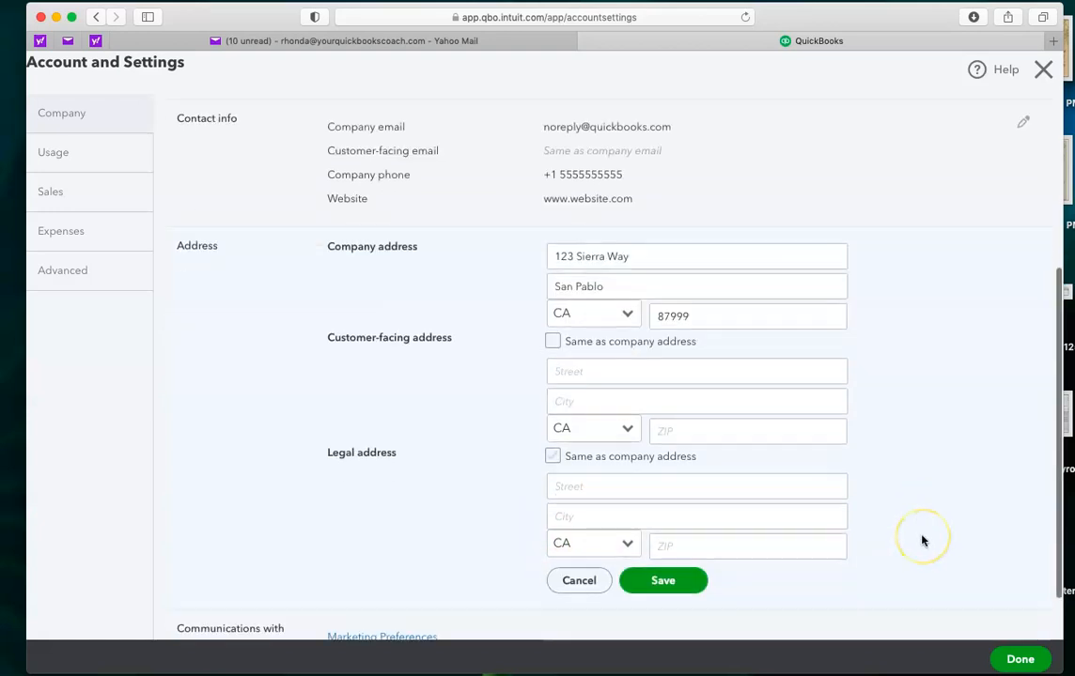
click(582, 516)
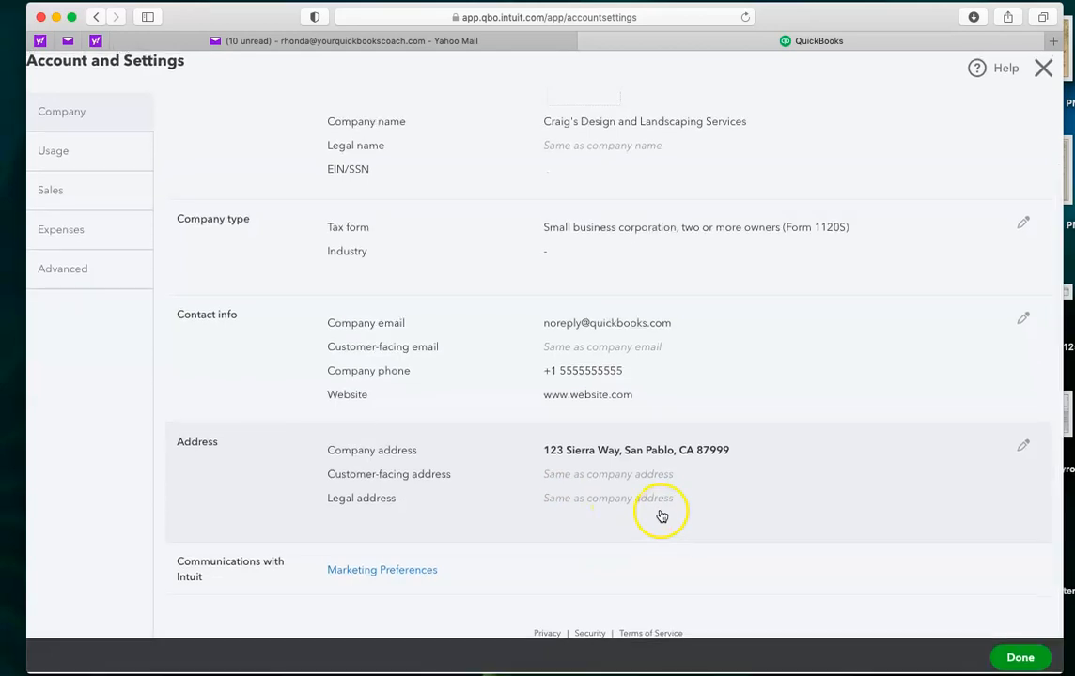
Review the plan's usage limits for billable users and chart of accounts, and leave the account settings.
scroll(532, 304, up, 2)
click(118, 161)
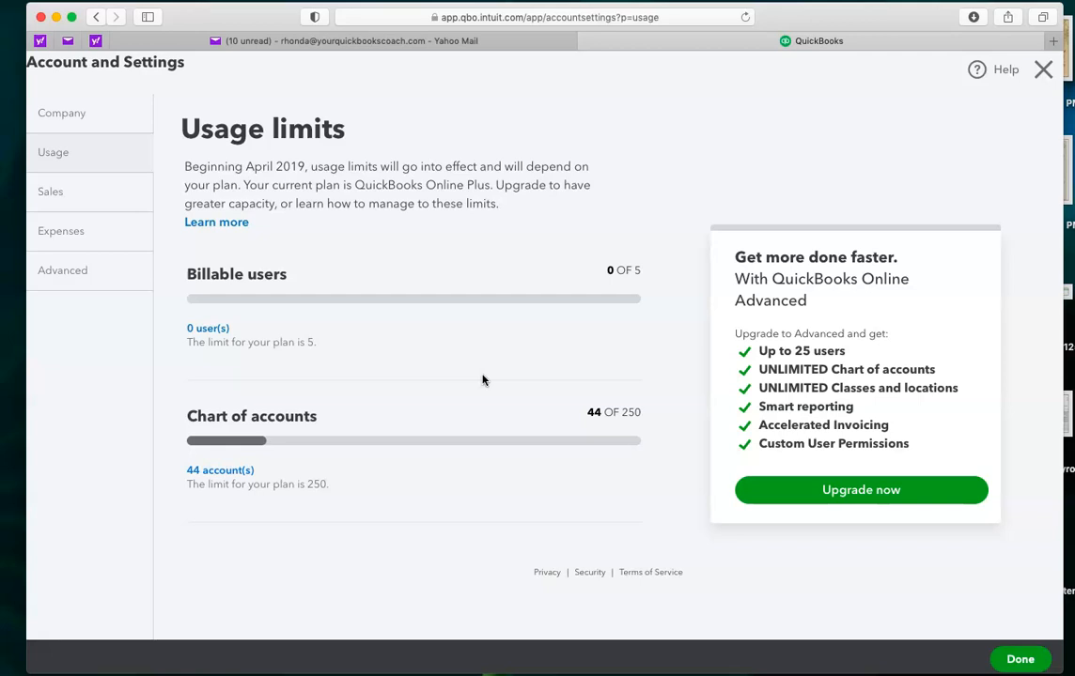
click(482, 393)
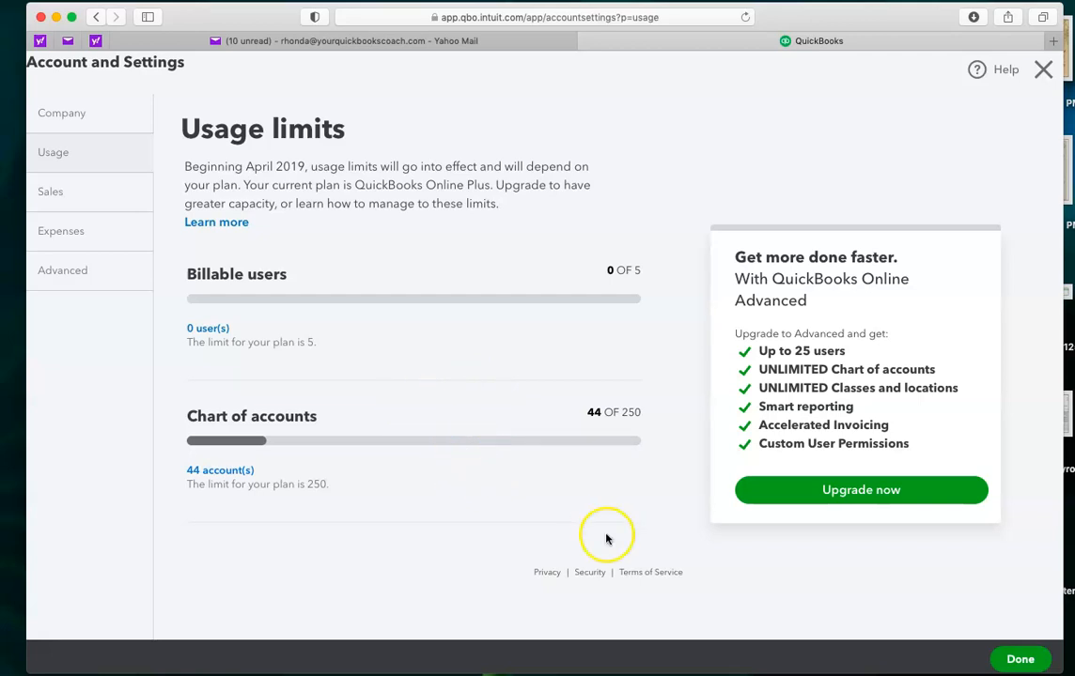
click(1018, 661)
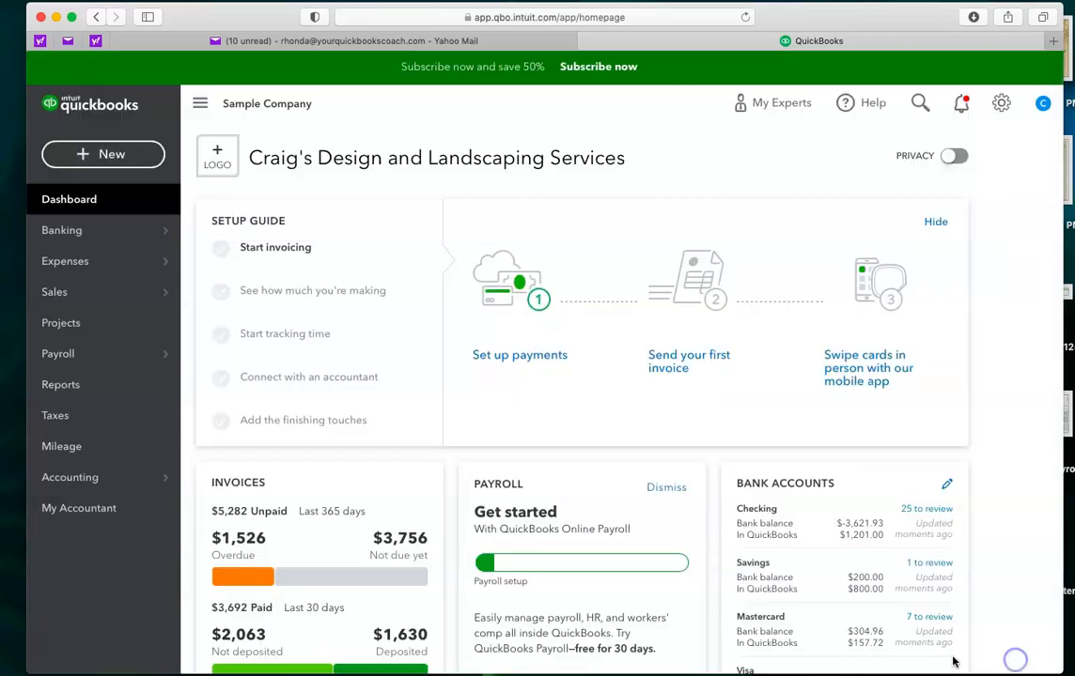
Reopen Account and Settings and display the sales settings.
click(1000, 103)
click(404, 190)
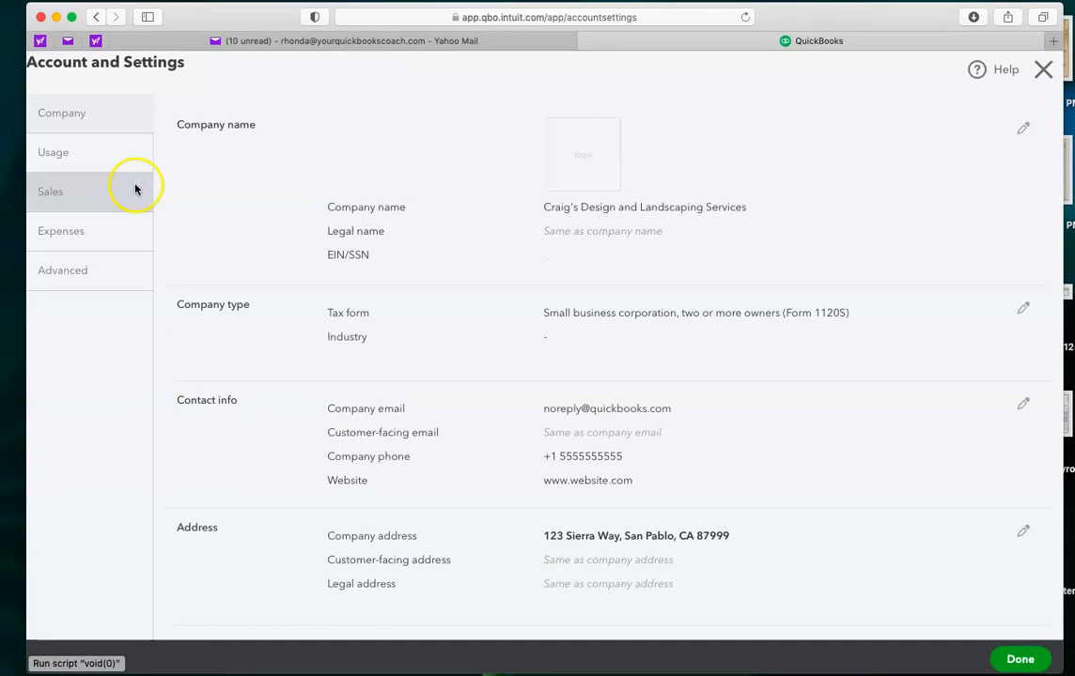
click(55, 194)
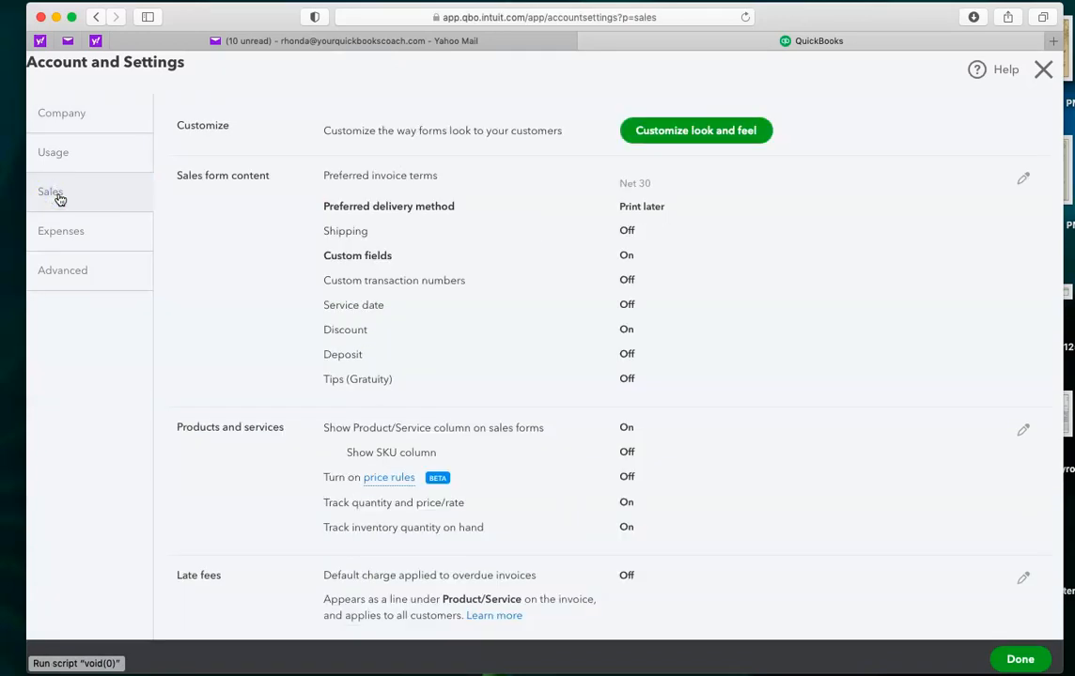
click(687, 133)
click(694, 139)
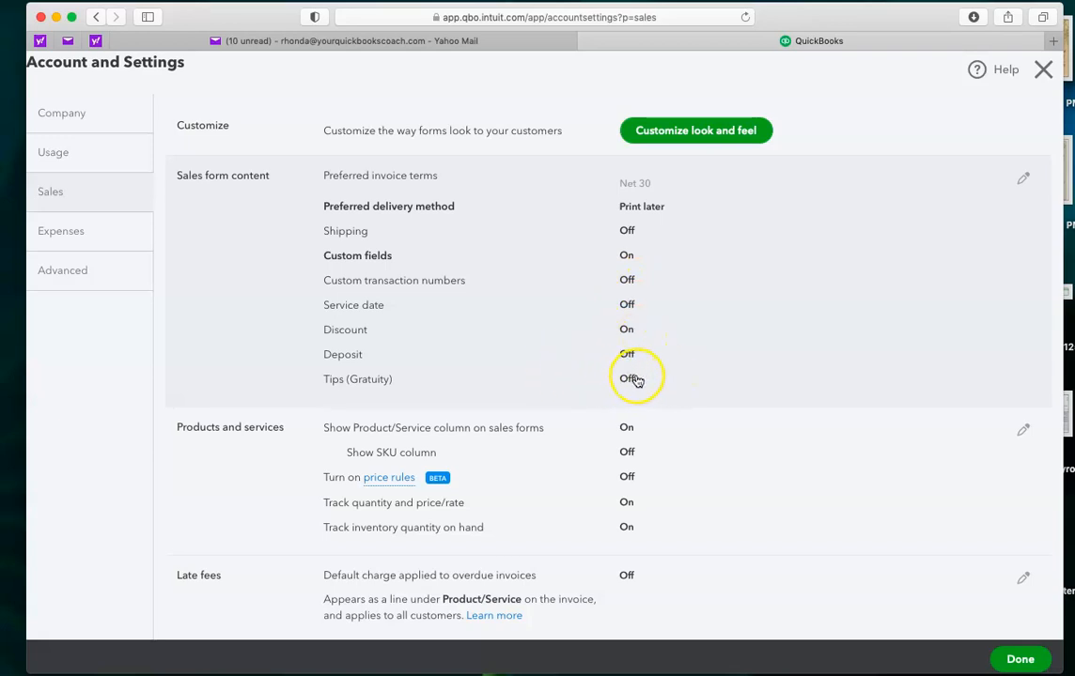
Try turning on Tips (Gratuity) in the sales form content, dismiss the tip recipient choice, and cancel the edit.
click(1024, 181)
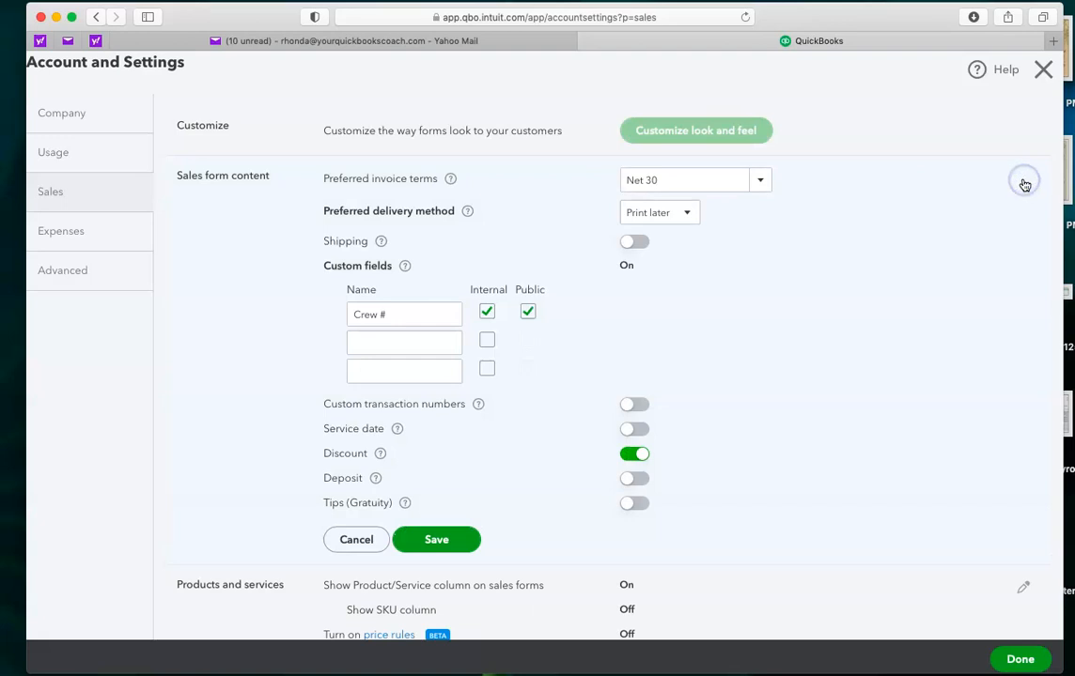
click(631, 505)
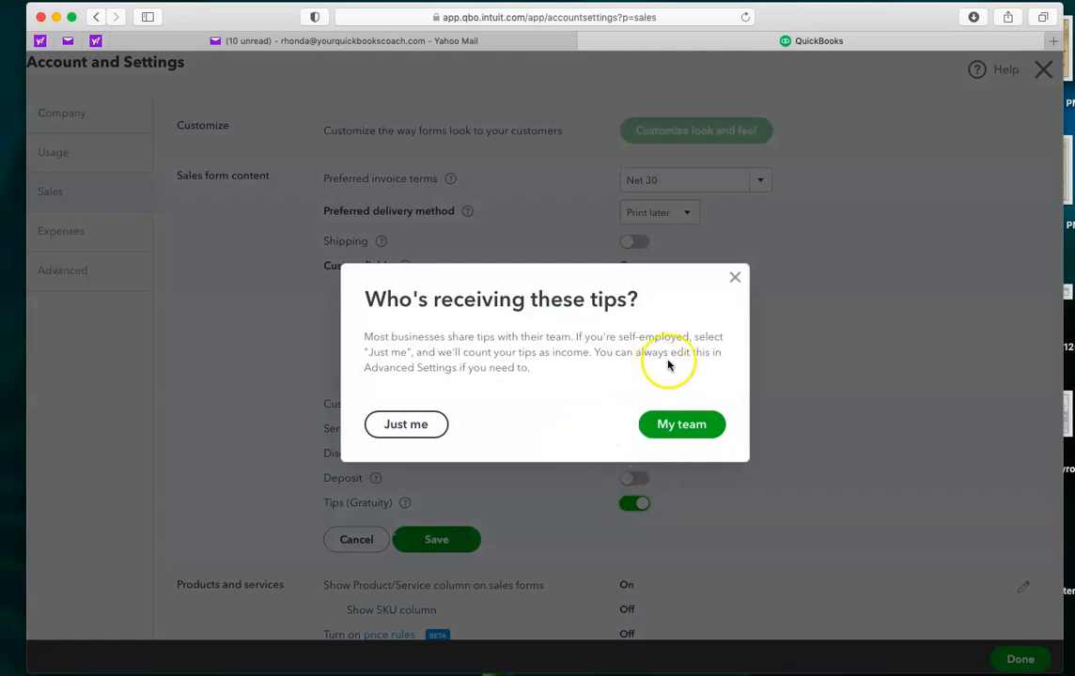
click(735, 281)
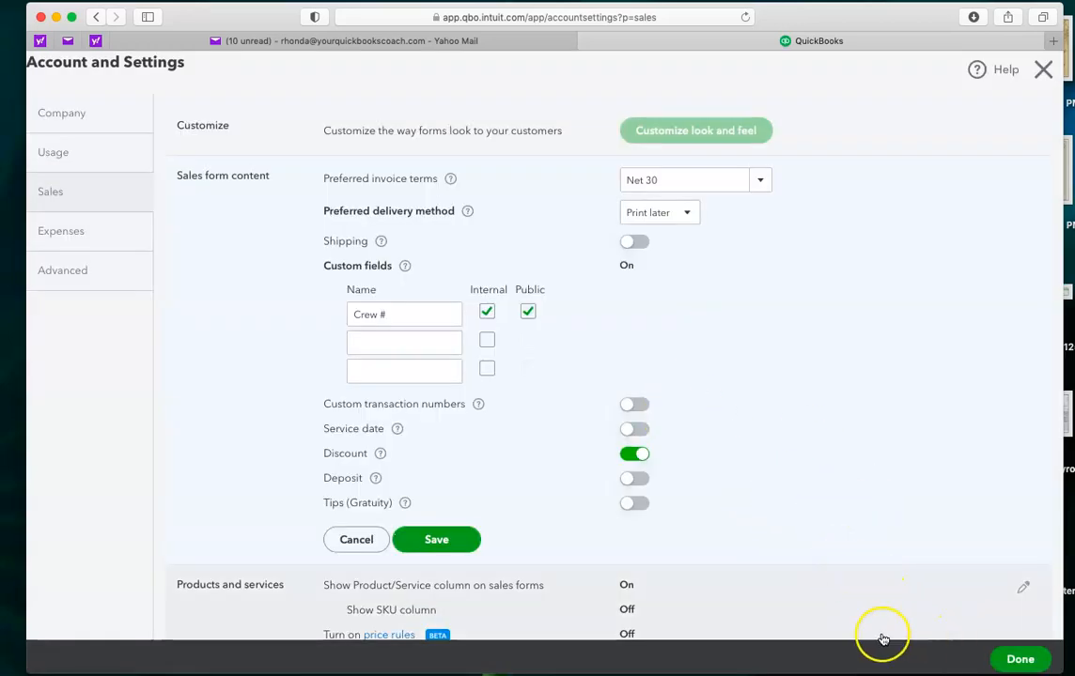
click(348, 540)
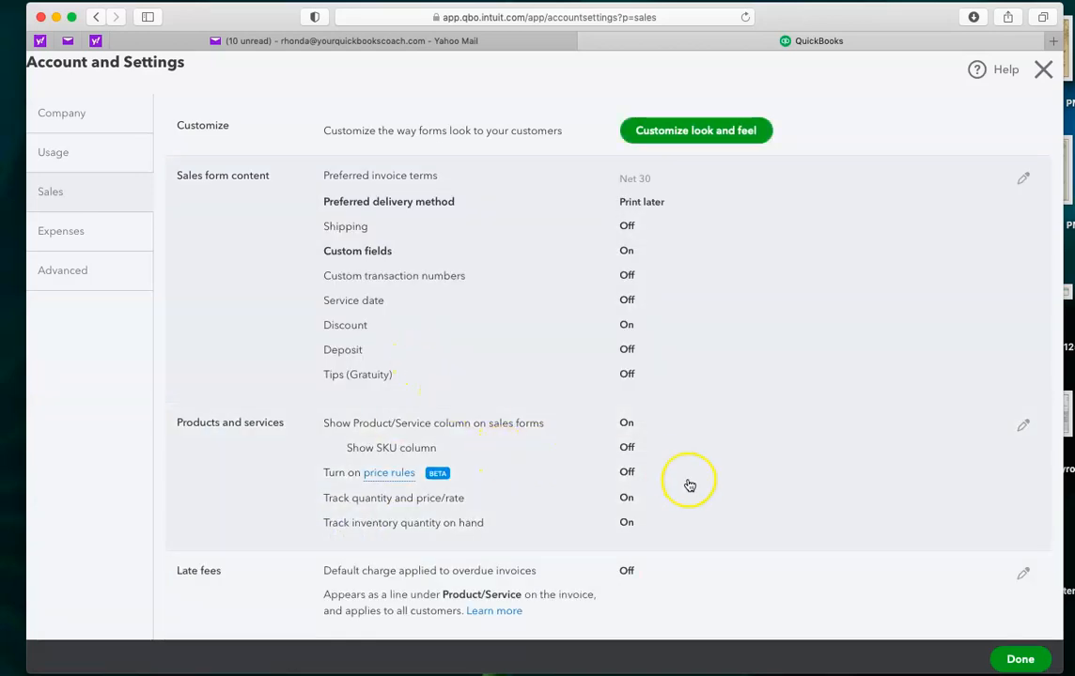
Try toggling inventory quantity on hand tracking in the products and services settings, and cancel the edit.
scroll(689, 485, down, 3)
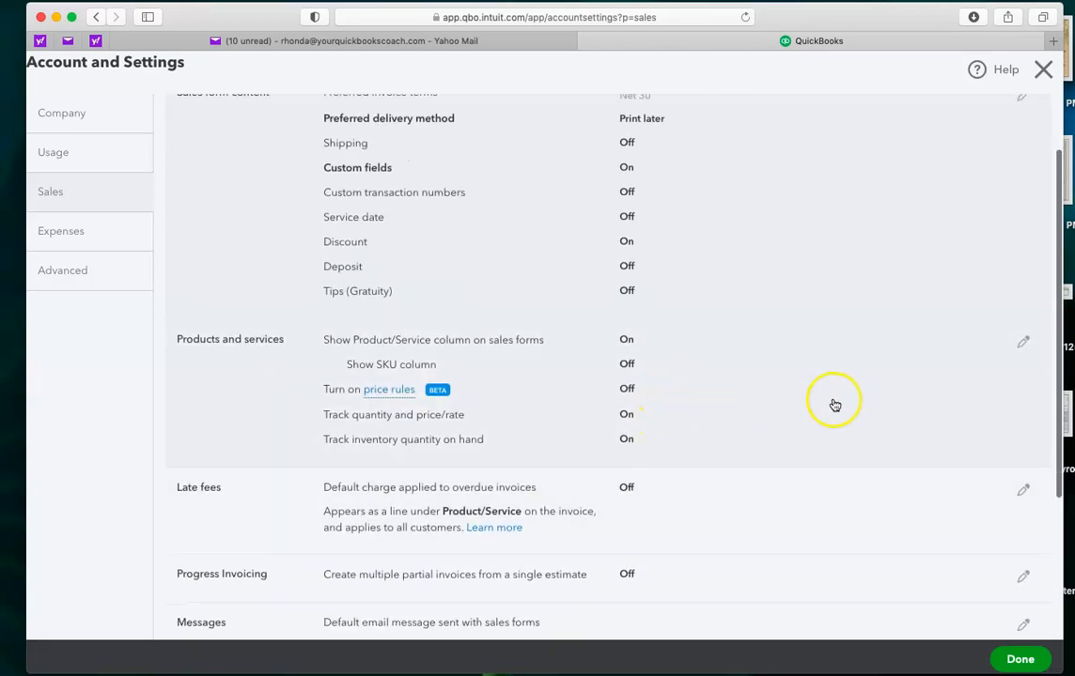
click(1023, 342)
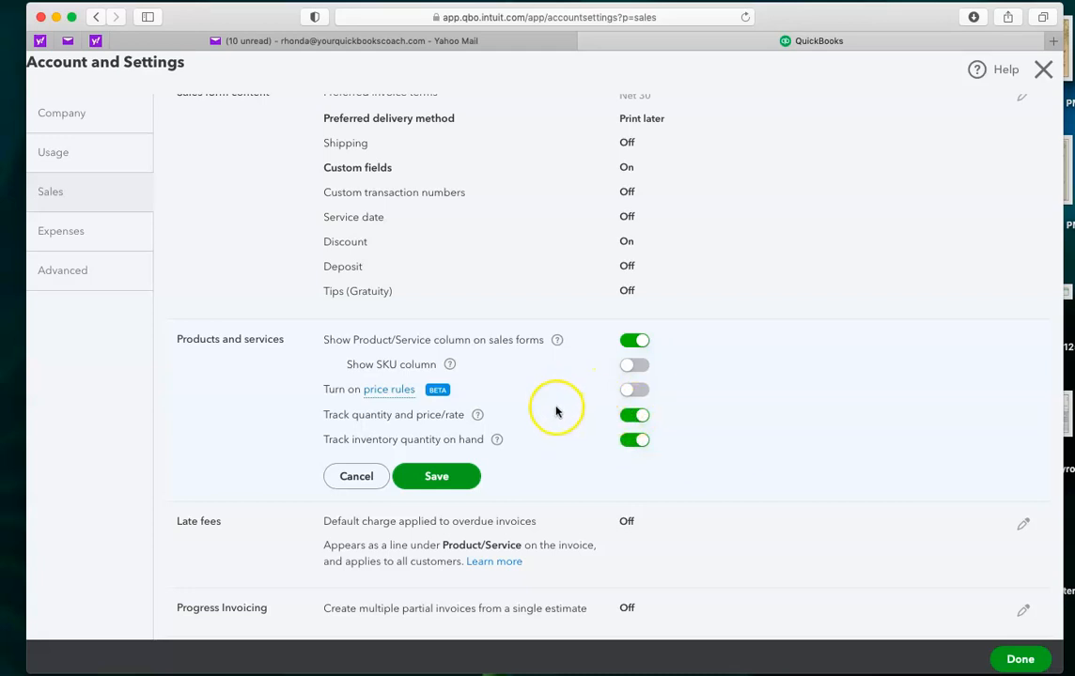
click(633, 445)
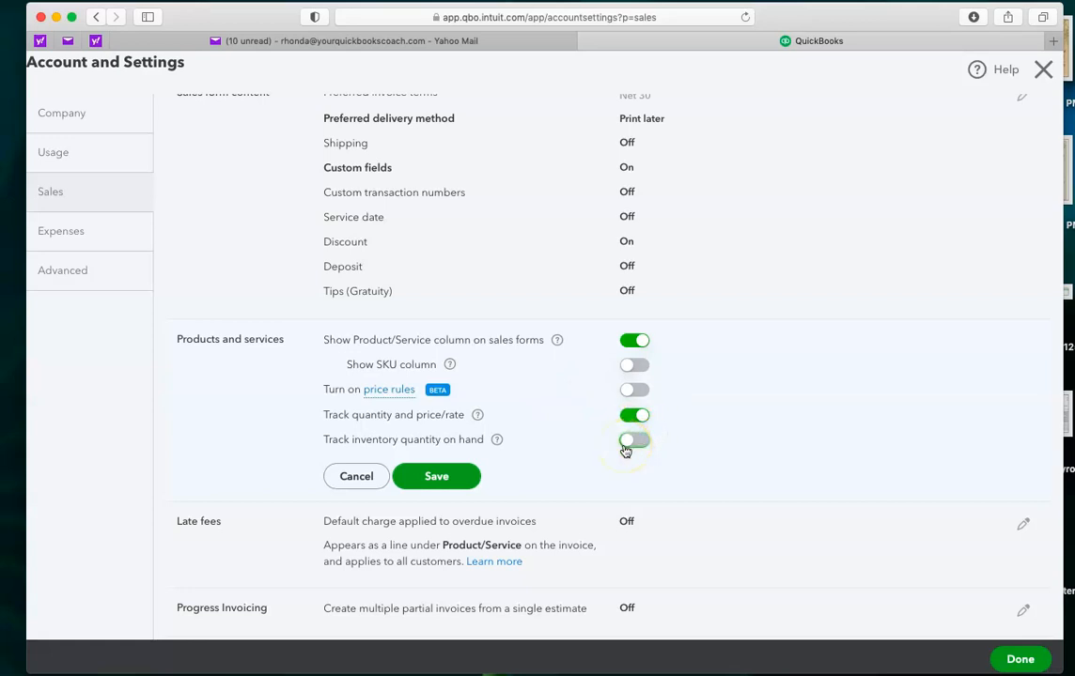
click(625, 444)
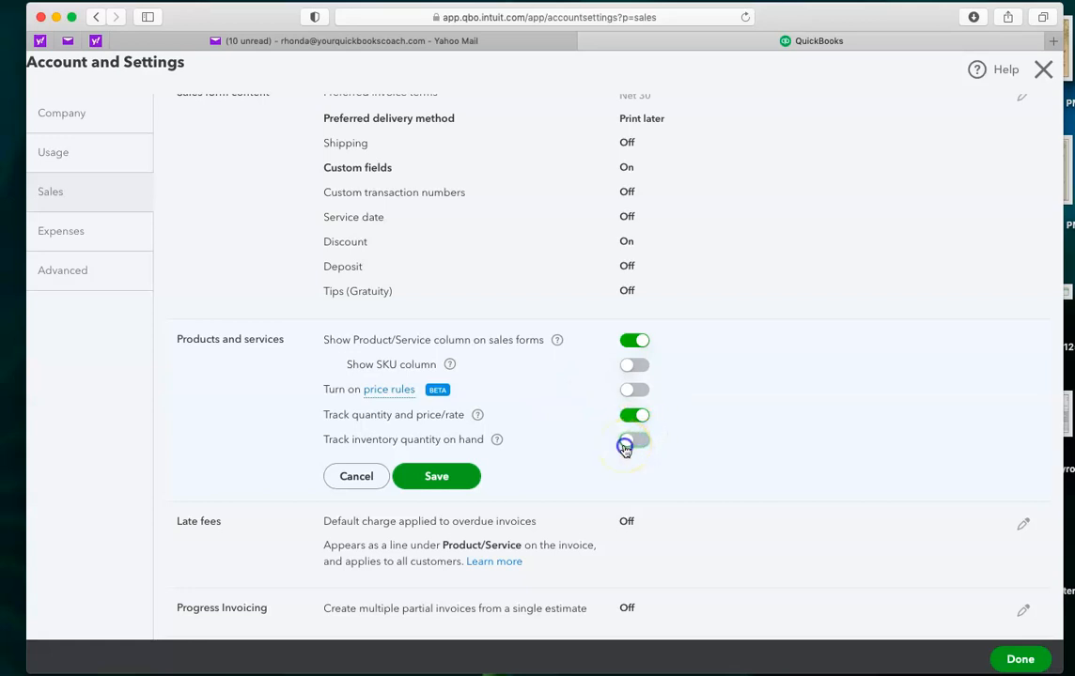
click(366, 481)
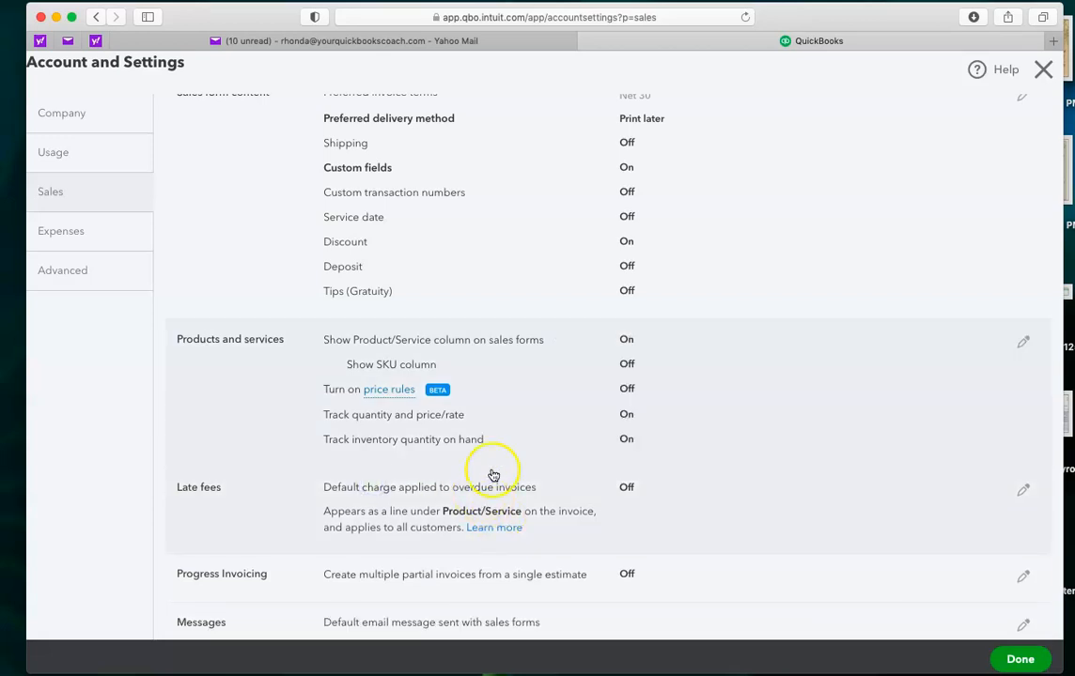
Examine the late fees and progress invoicing settings, and close the progress invoicing option without saving.
scroll(663, 517, down, 3)
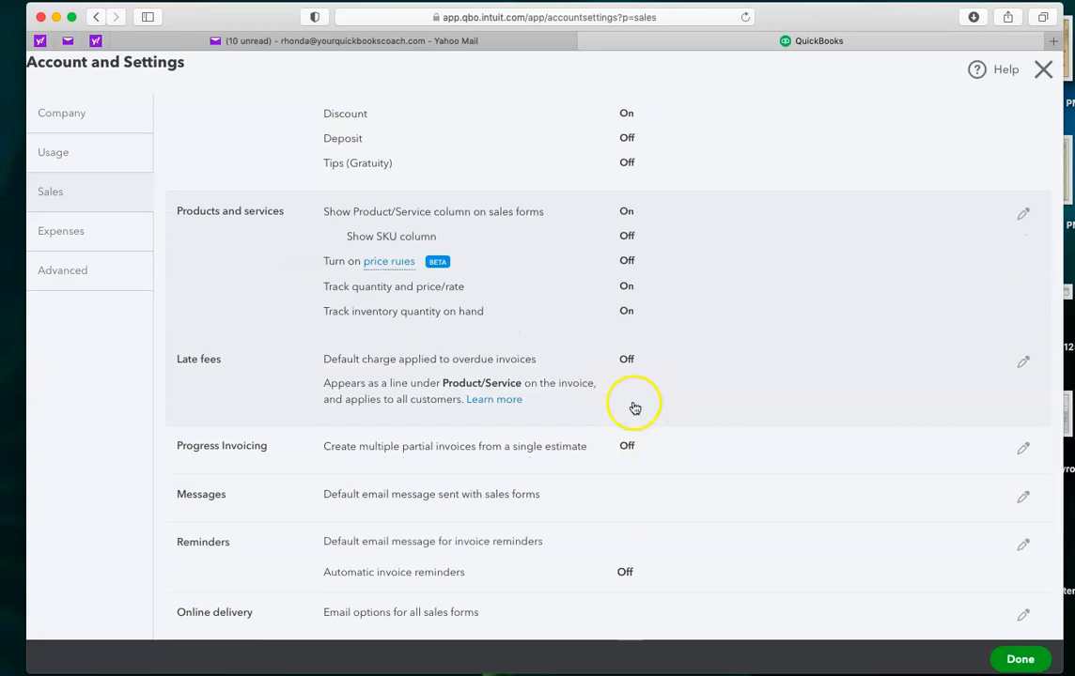
click(635, 460)
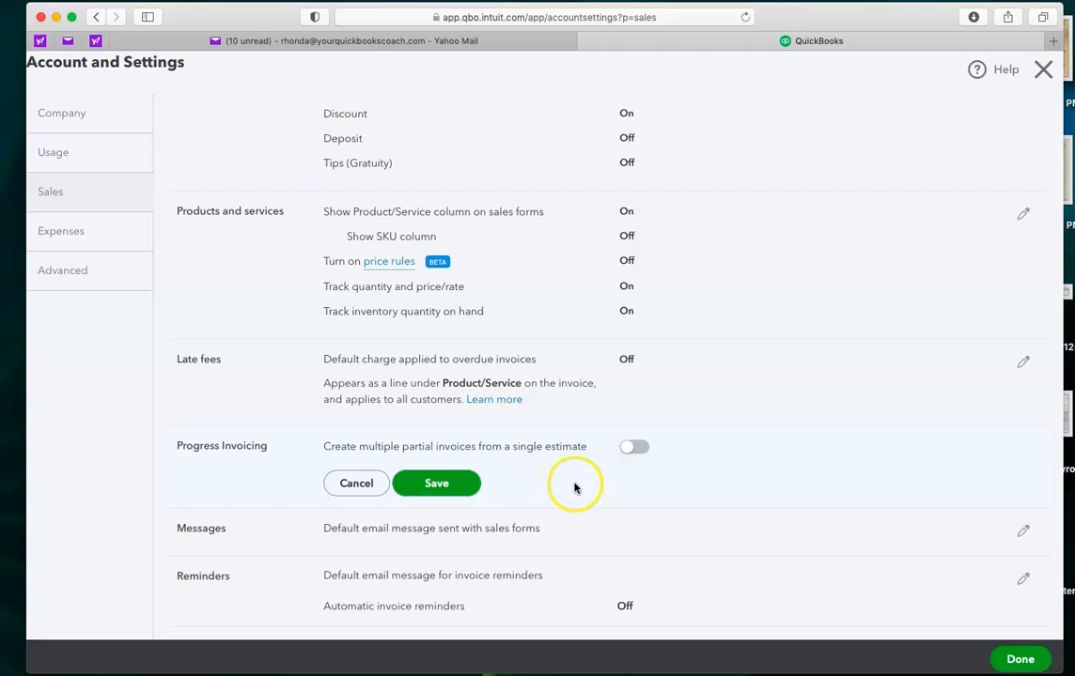
scroll(560, 490, down, 3)
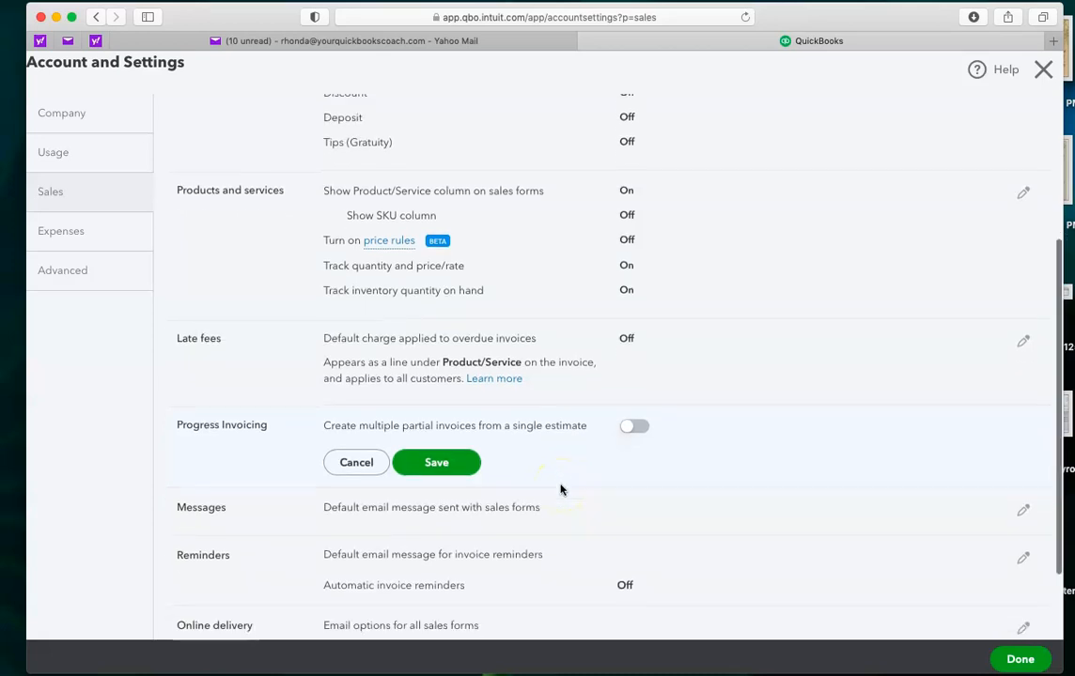
scroll(561, 489, down, 1)
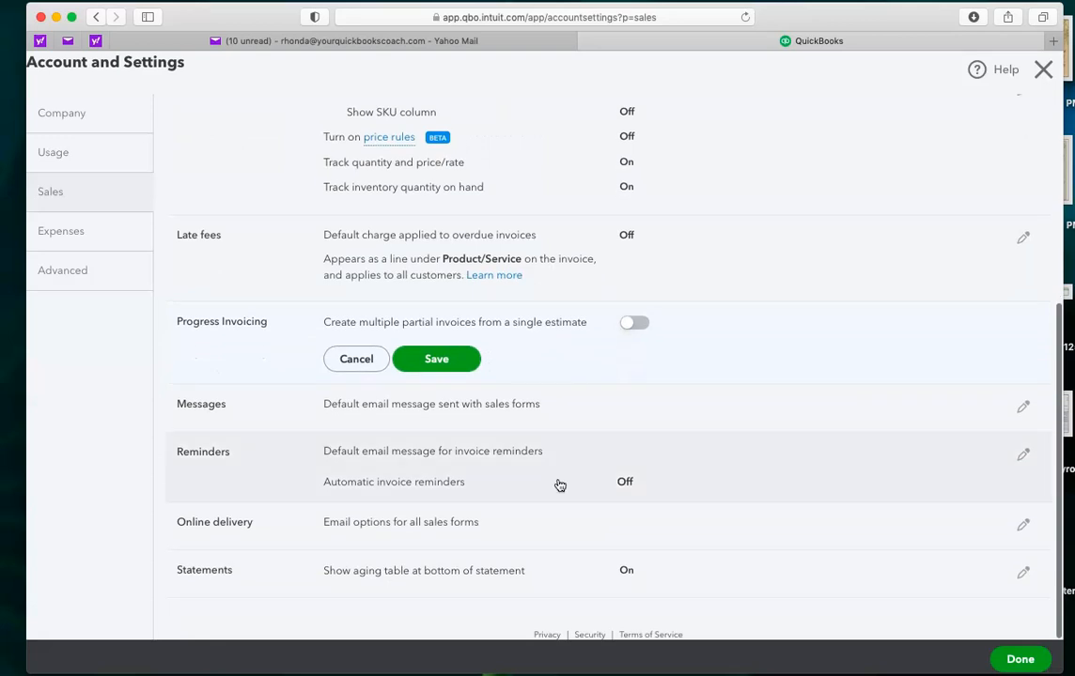
click(356, 359)
Open the default sales form email message settings and examine the greeting, invoice message, Cc and Bcc fields.
click(447, 421)
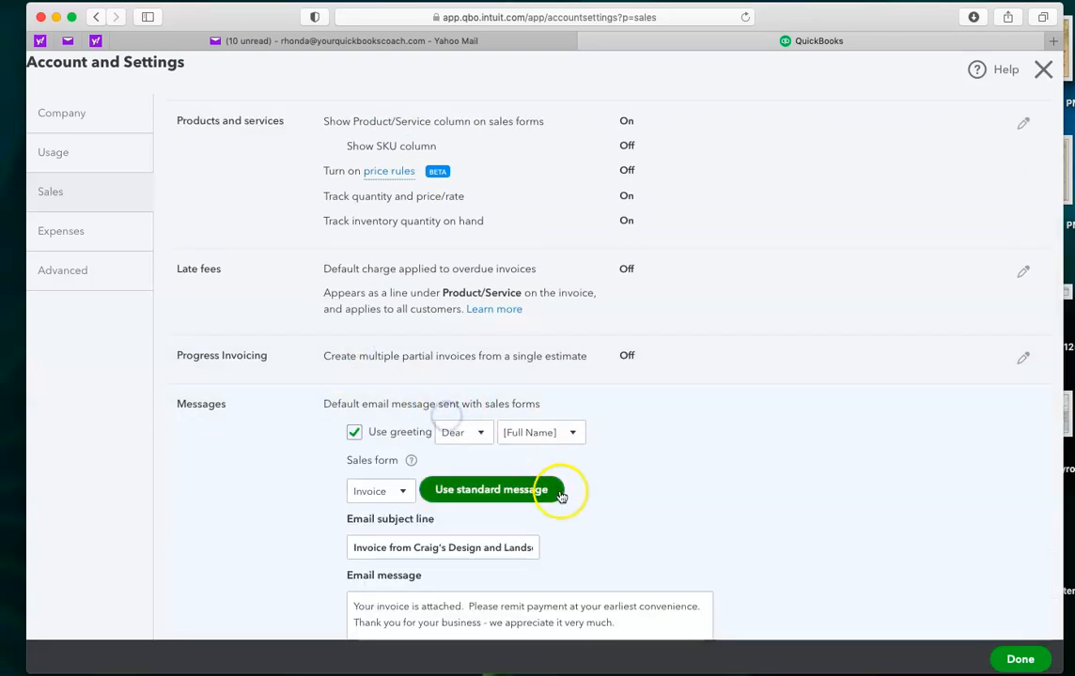
scroll(657, 495, down, 3)
scroll(658, 495, down, 2)
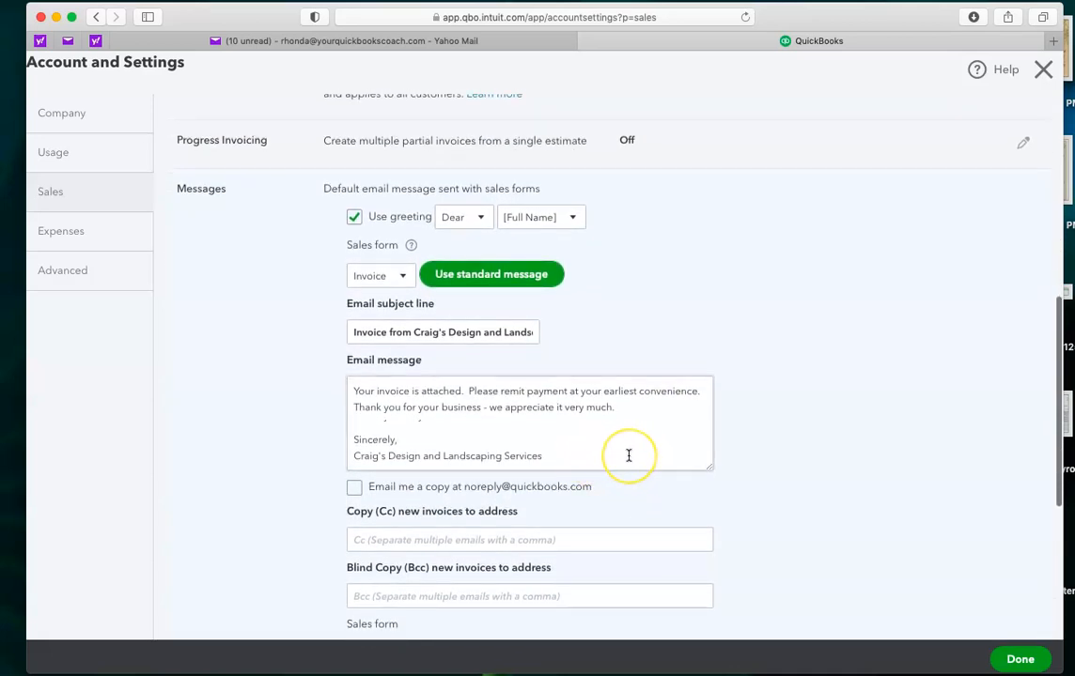
scroll(629, 456, down, 1)
scroll(628, 455, down, 1)
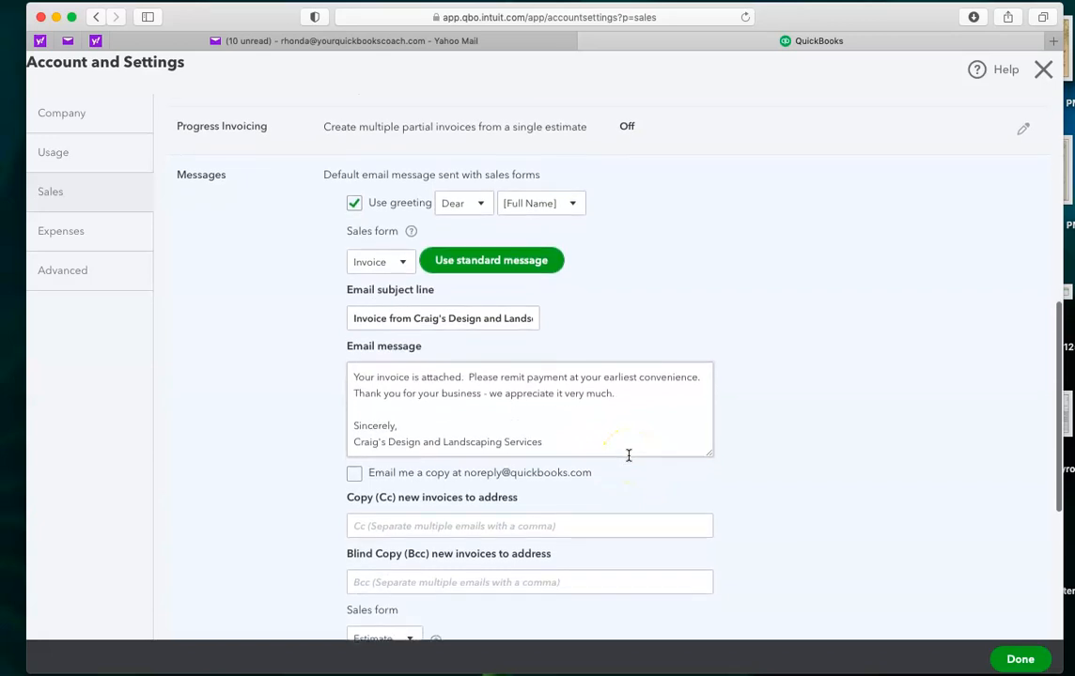
scroll(629, 467, down, 2)
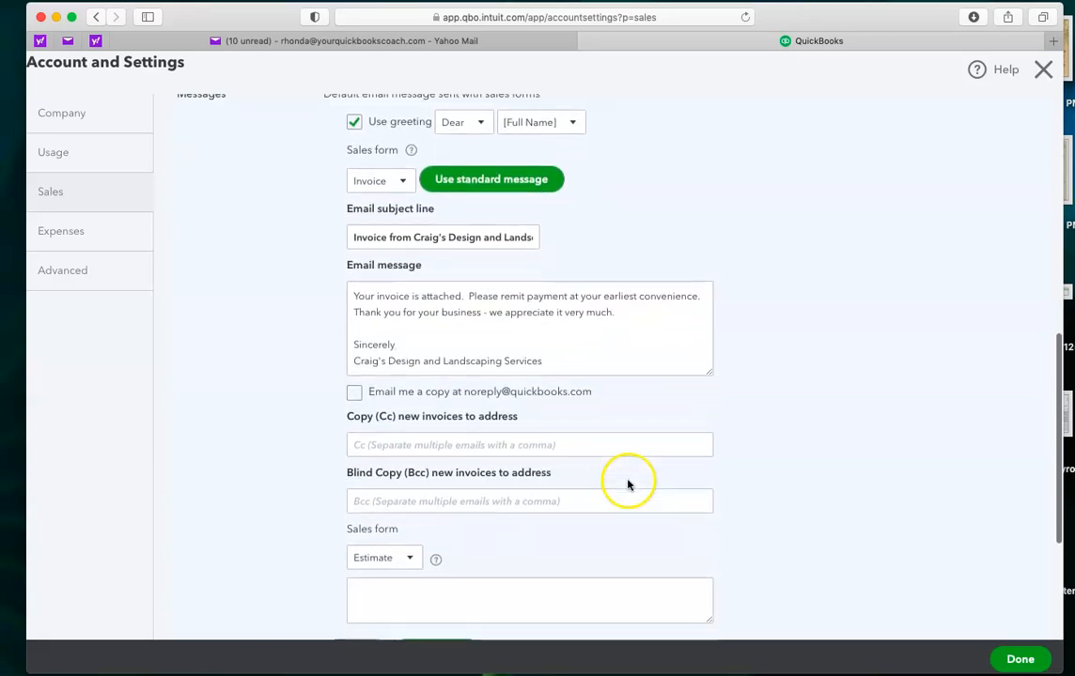
click(354, 445)
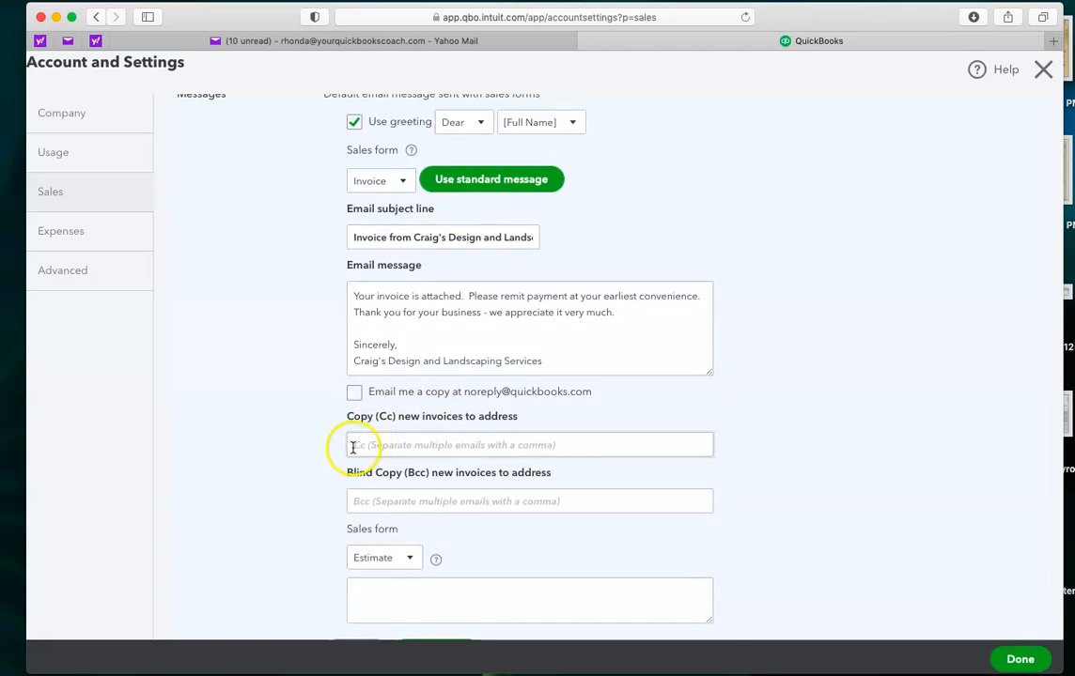
click(363, 501)
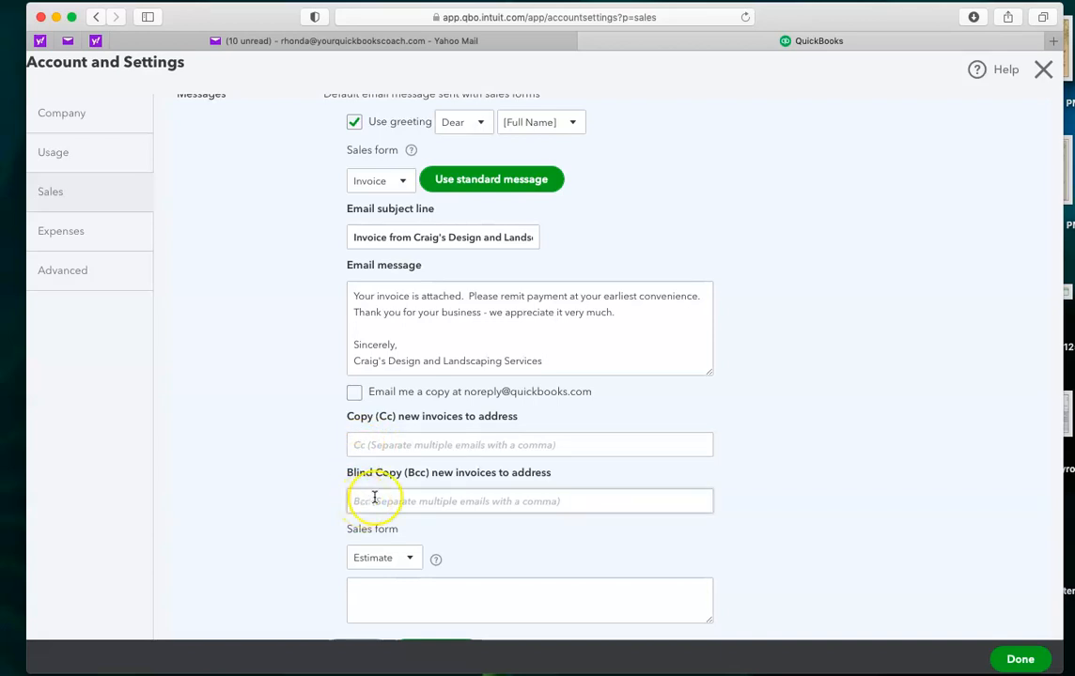
Examine the estimate message options in the sales Messages settings, and close them without saving.
scroll(655, 501, down, 1)
scroll(656, 502, down, 1)
scroll(655, 502, up, 1)
scroll(655, 502, down, 2)
scroll(655, 501, up, 1)
scroll(656, 501, down, 1)
scroll(655, 500, up, 1)
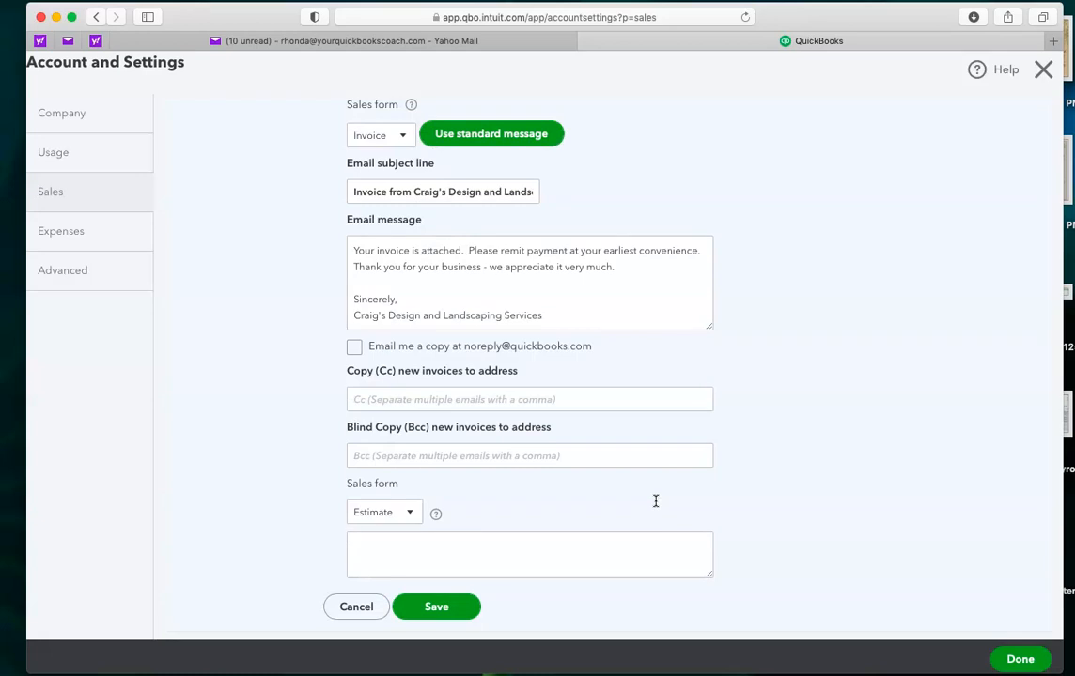
scroll(656, 502, down, 4)
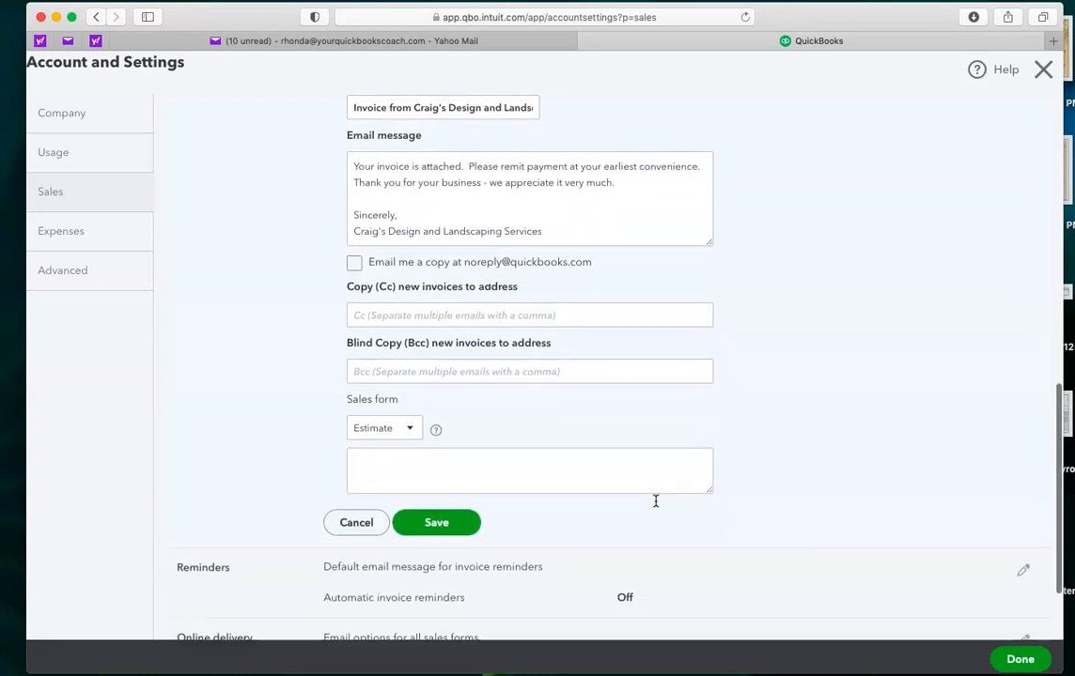
scroll(656, 500, down, 3)
scroll(656, 501, up, 1)
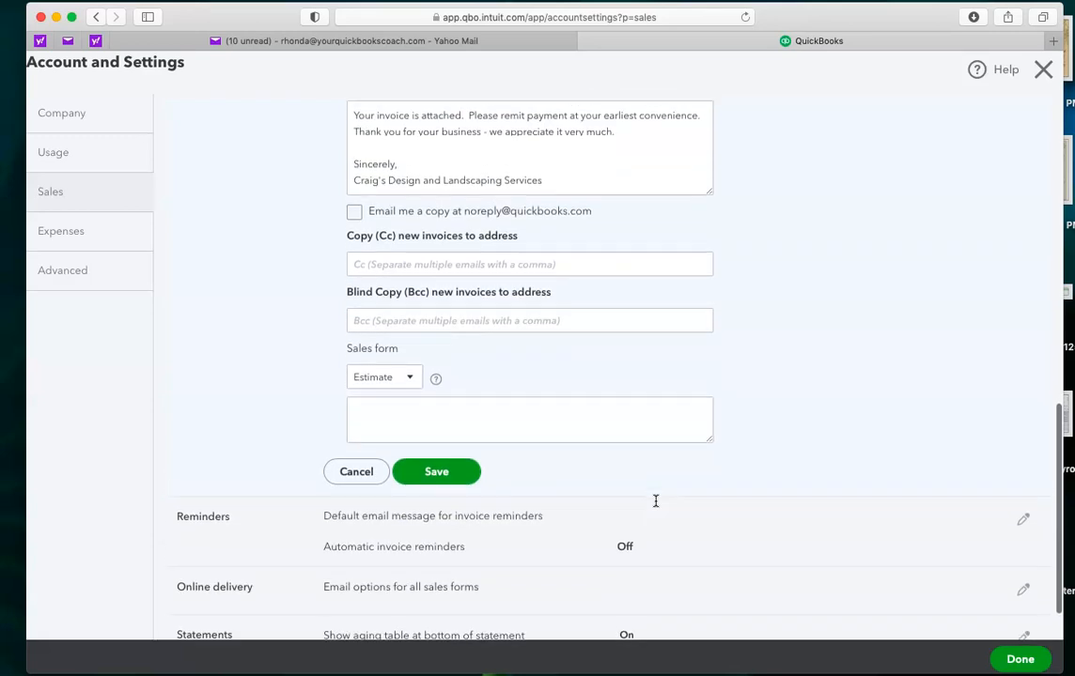
scroll(656, 501, down, 2)
click(357, 443)
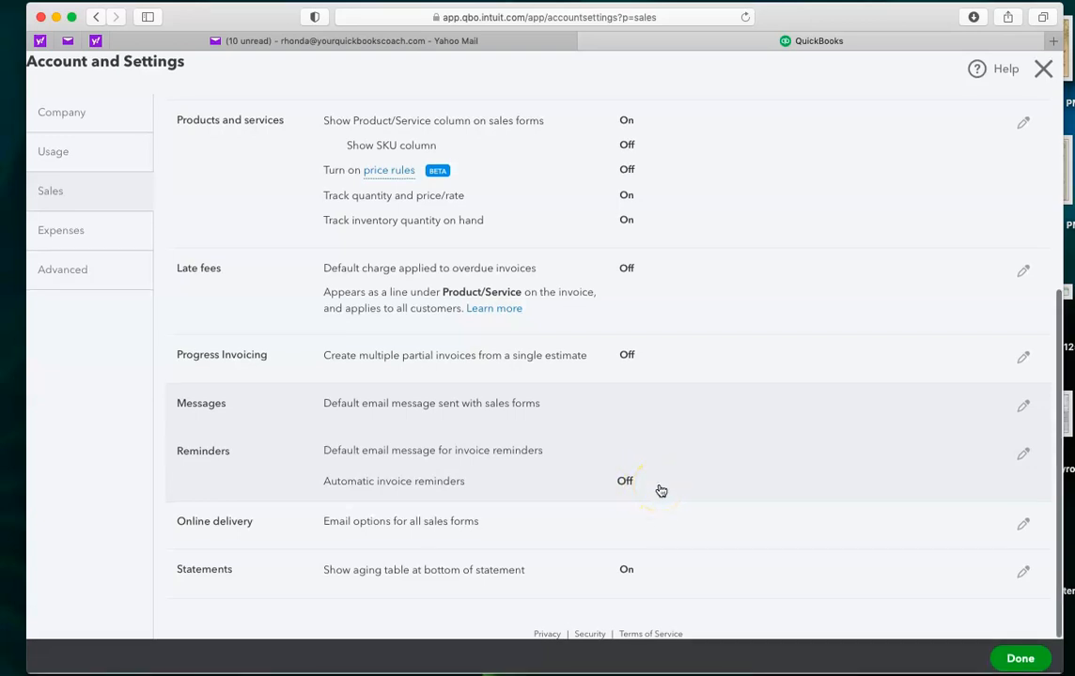
Review the remaining sales settings, including reminders, online delivery and statements, and display the expenses settings.
click(602, 528)
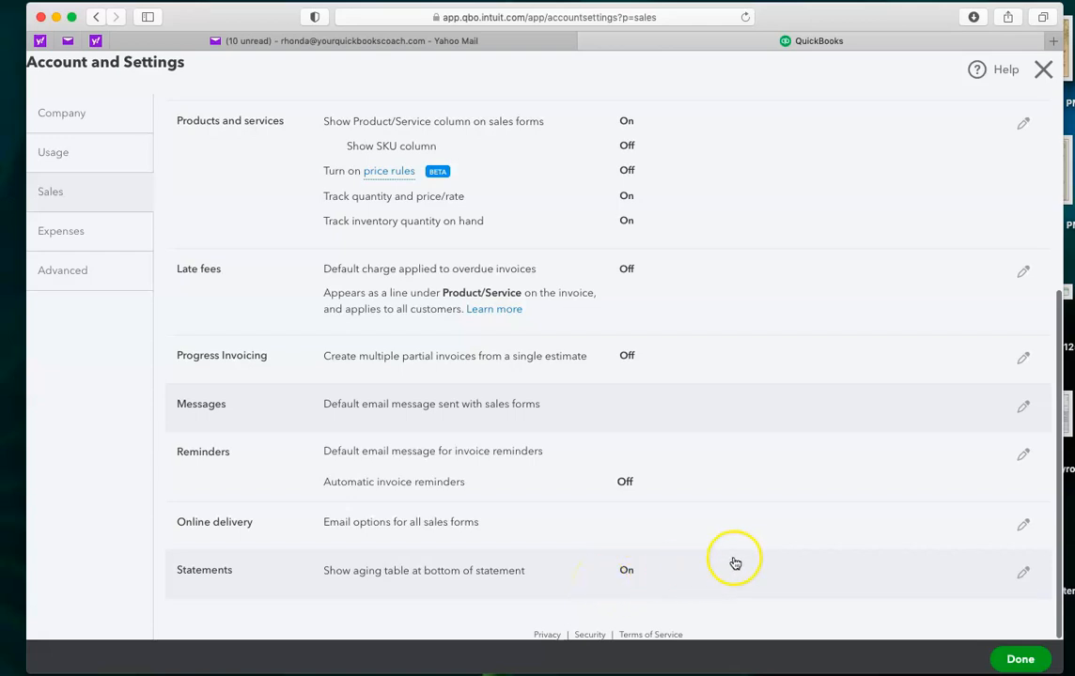
scroll(737, 561, up, 5)
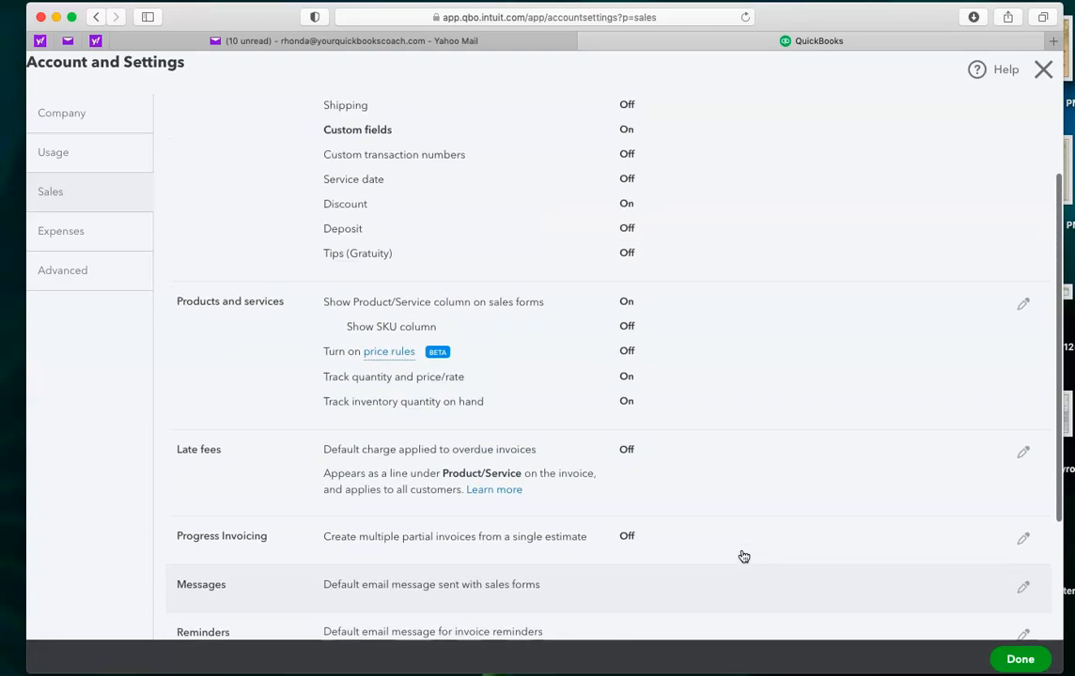
scroll(744, 557, up, 3)
scroll(743, 557, down, 3)
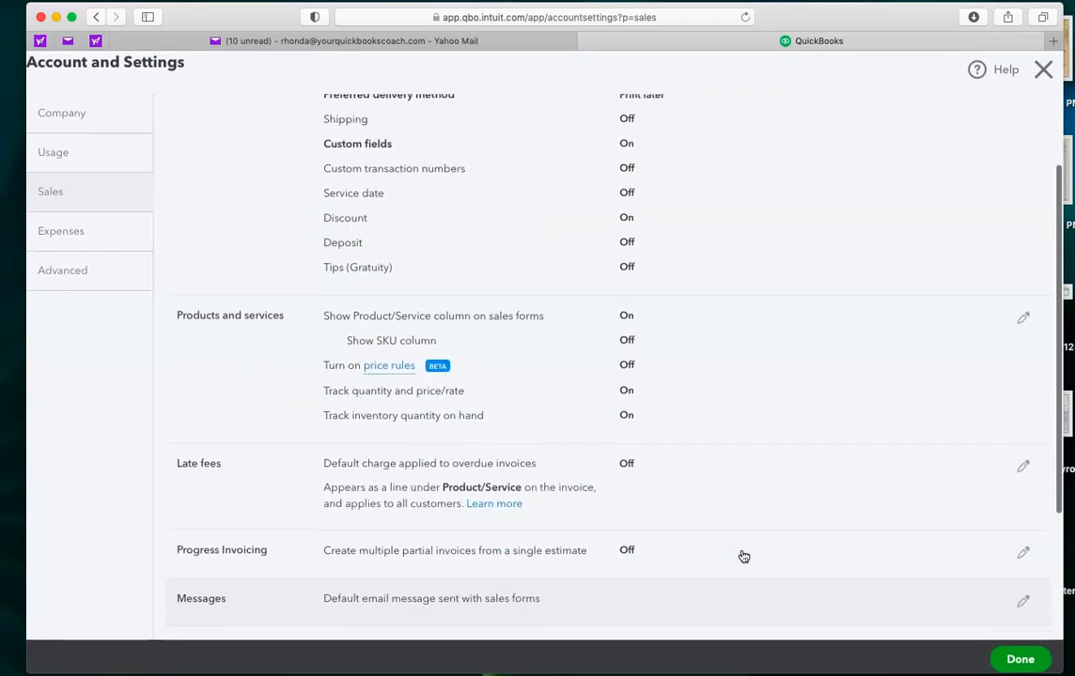
scroll(743, 557, down, 3)
scroll(743, 557, down, 1)
scroll(743, 557, up, 2)
scroll(740, 556, down, 1)
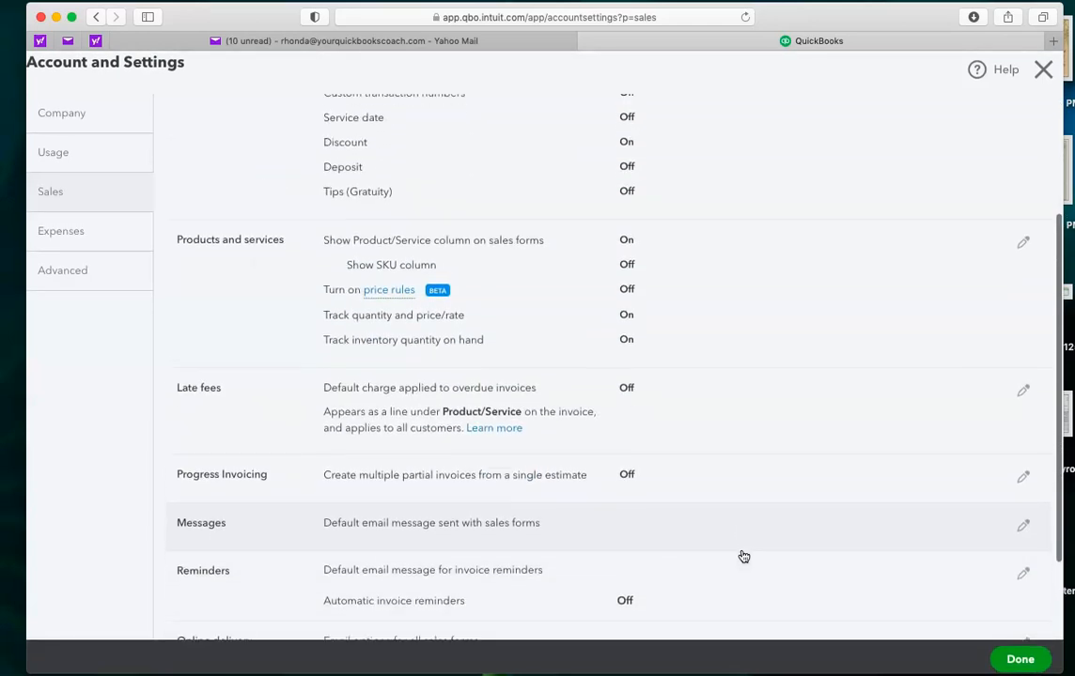
click(109, 246)
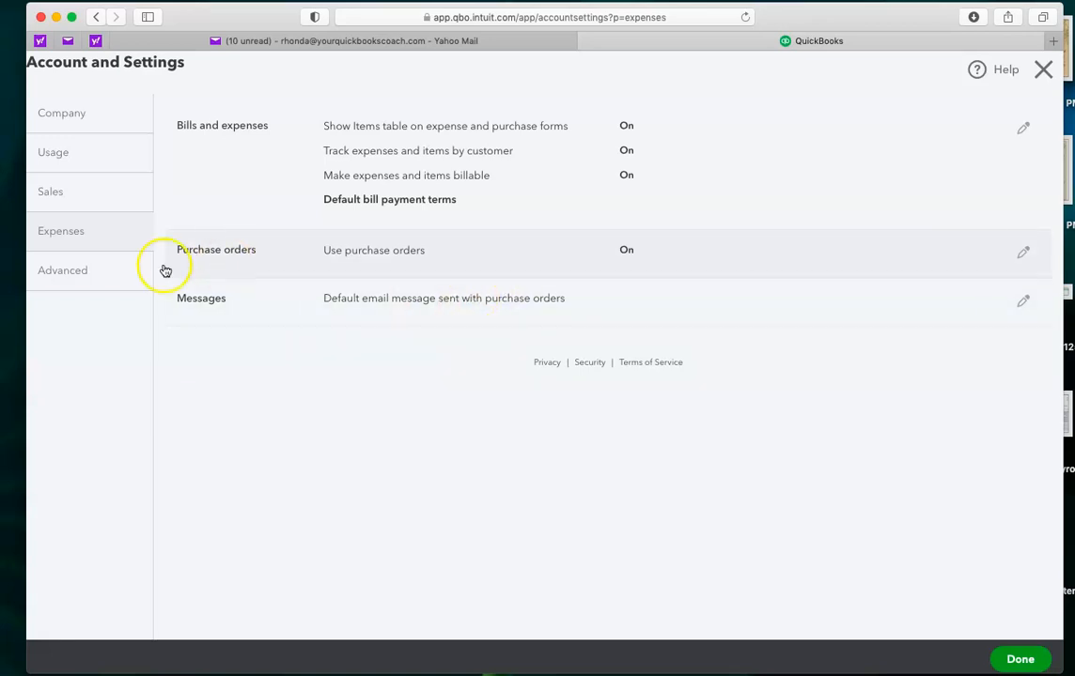
Set the accounting method to Cash in the advanced Accounting settings and save the change.
click(94, 273)
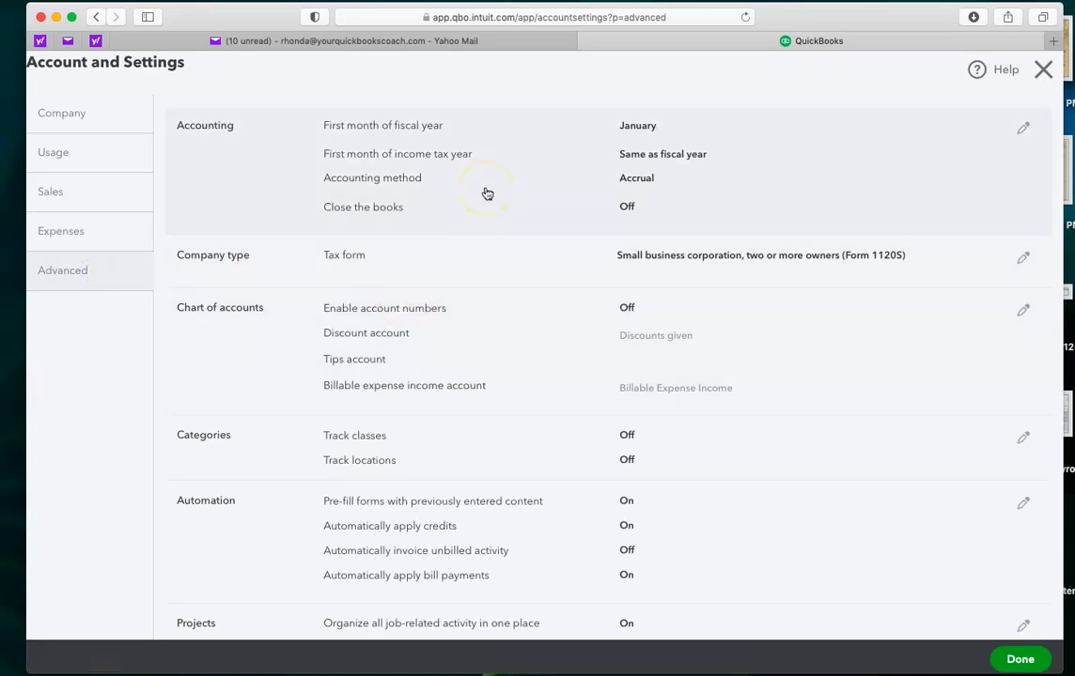
click(533, 196)
click(1022, 130)
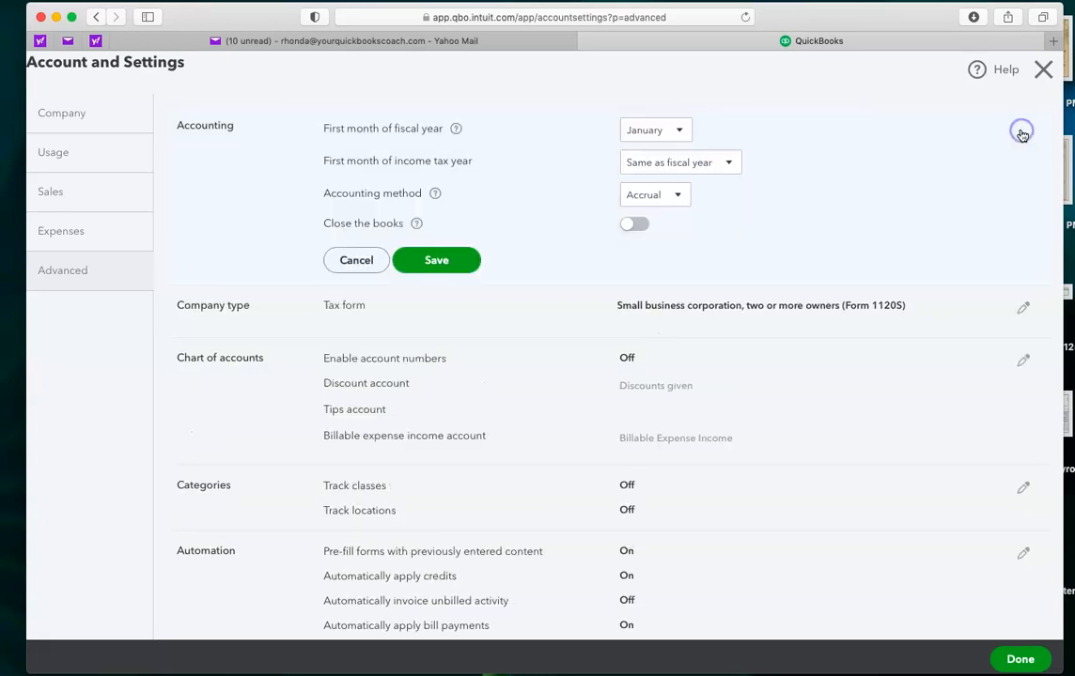
click(679, 197)
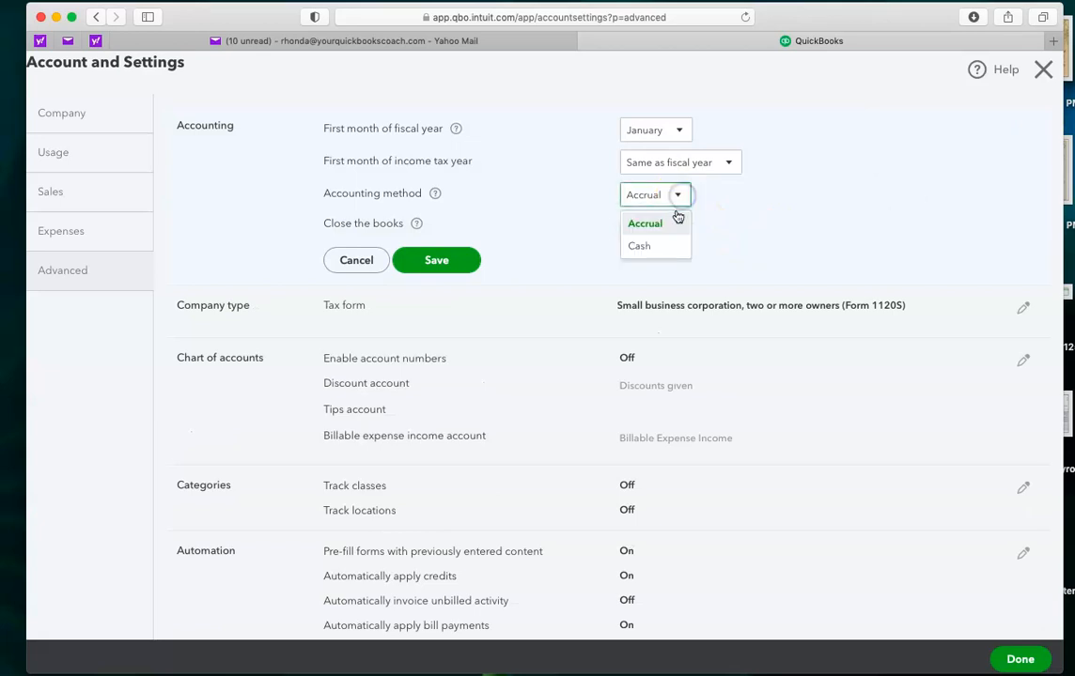
click(642, 246)
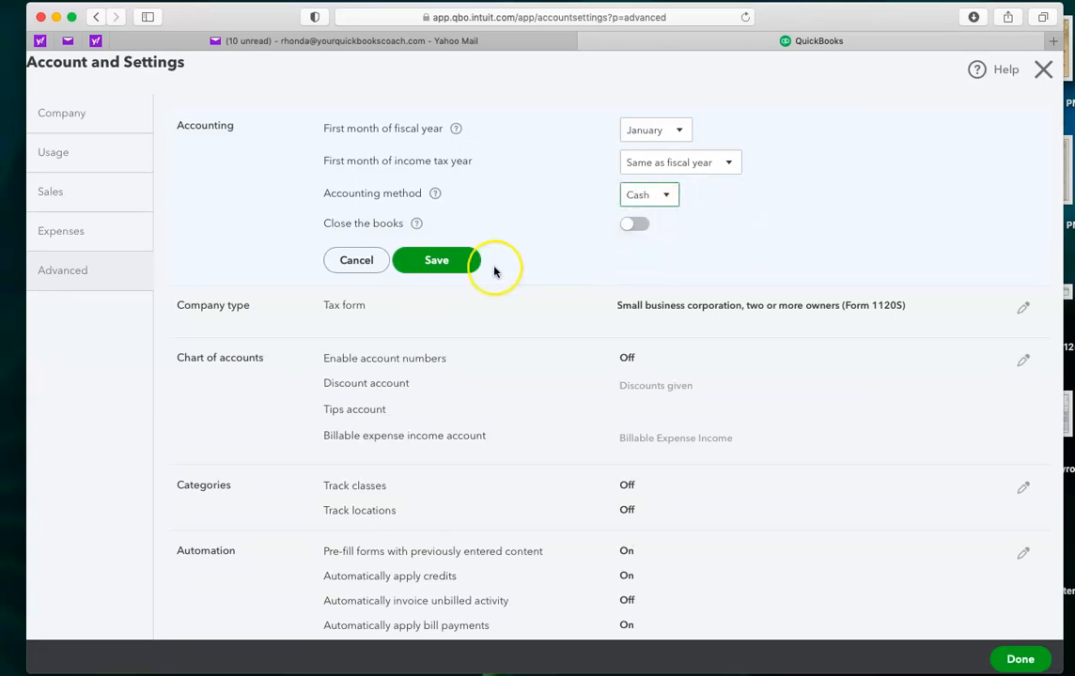
click(445, 263)
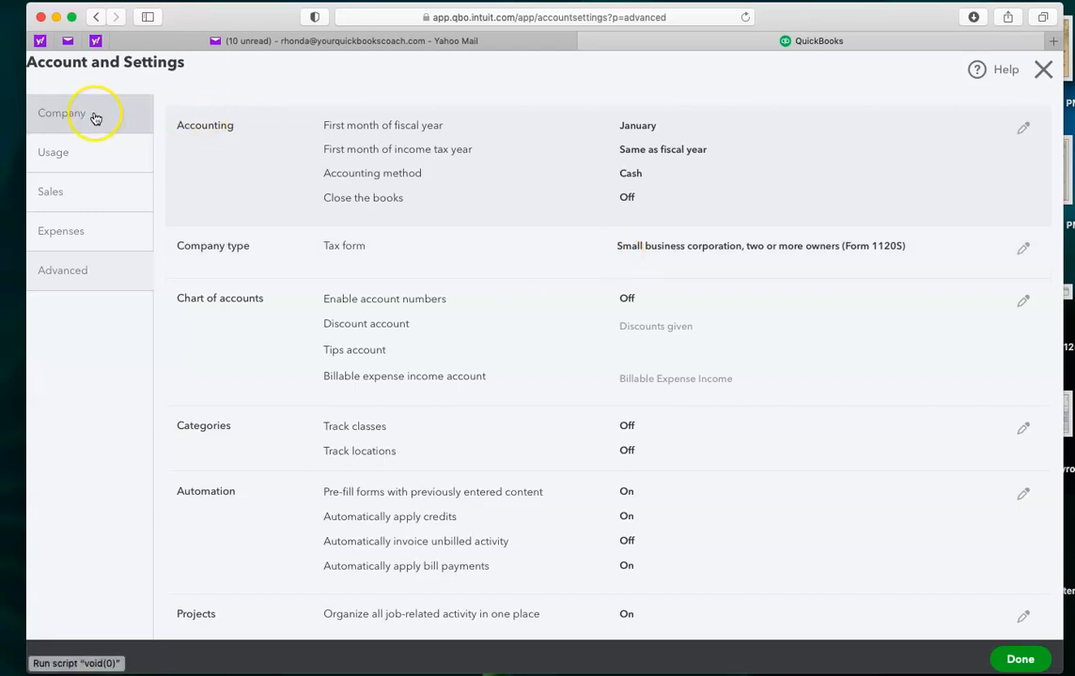
Try turning on account numbers in the chart of accounts settings, and cancel the edit.
click(571, 334)
click(564, 333)
click(1023, 302)
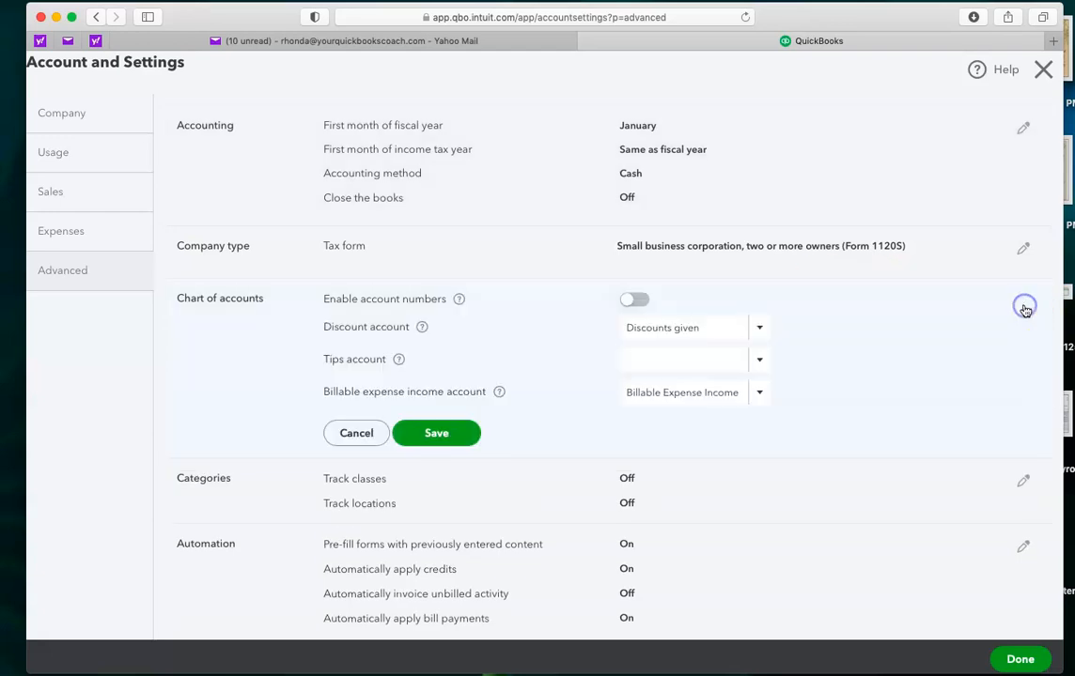
click(631, 301)
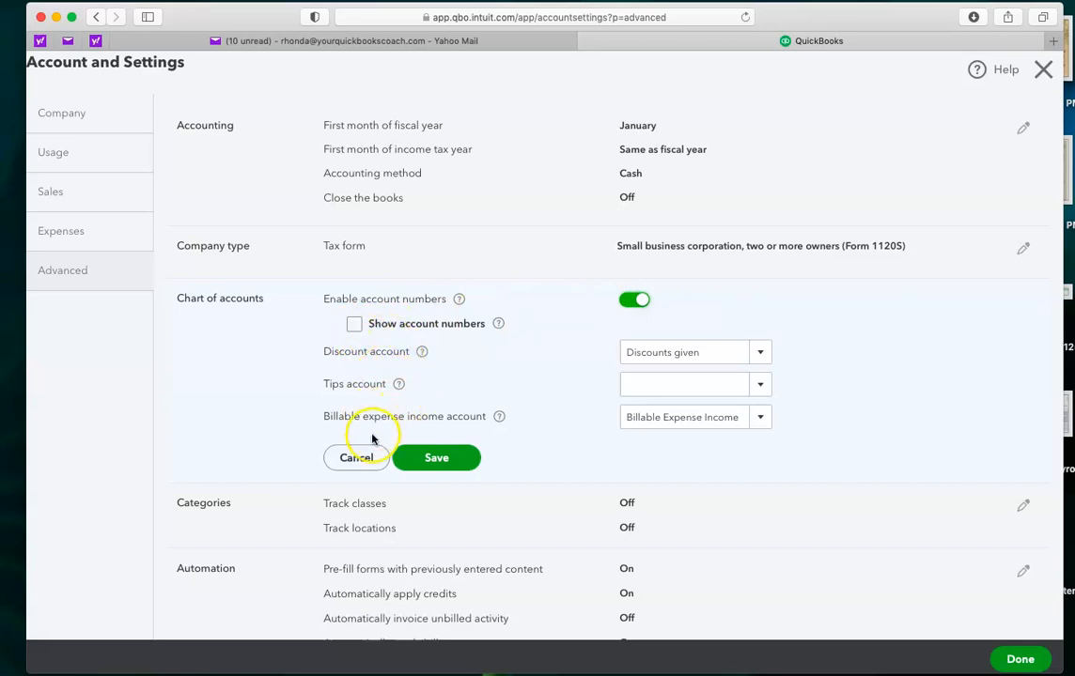
click(356, 457)
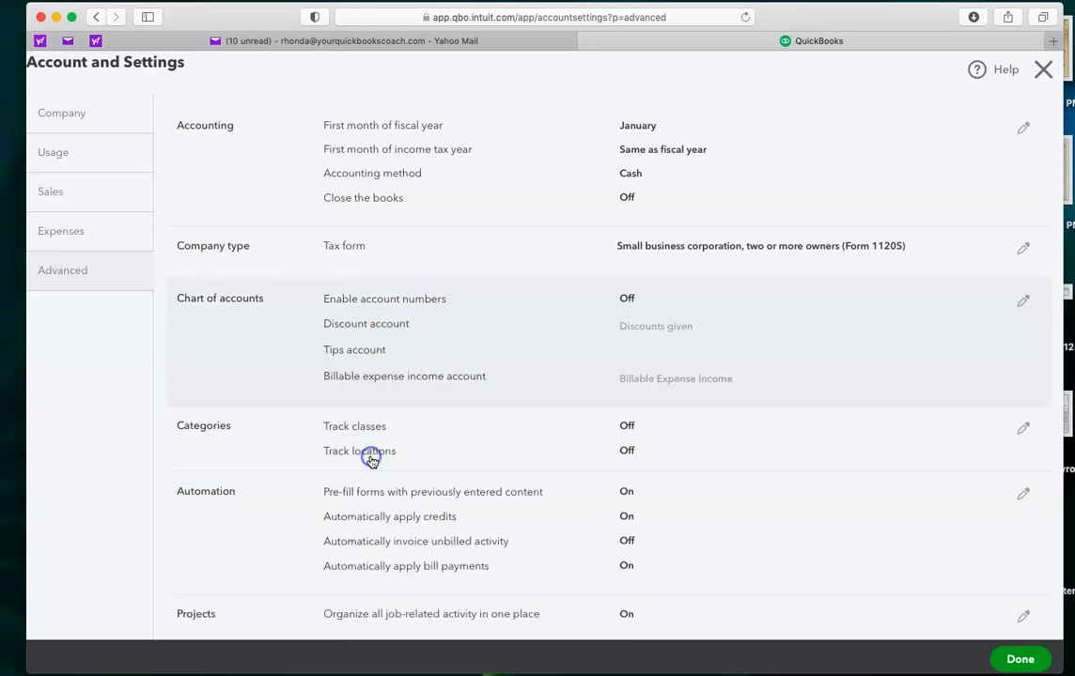
Turn off pre-filled forms, automatic application of credits and automatic application of bill payments in the Automation settings, and save.
scroll(553, 376, down, 2)
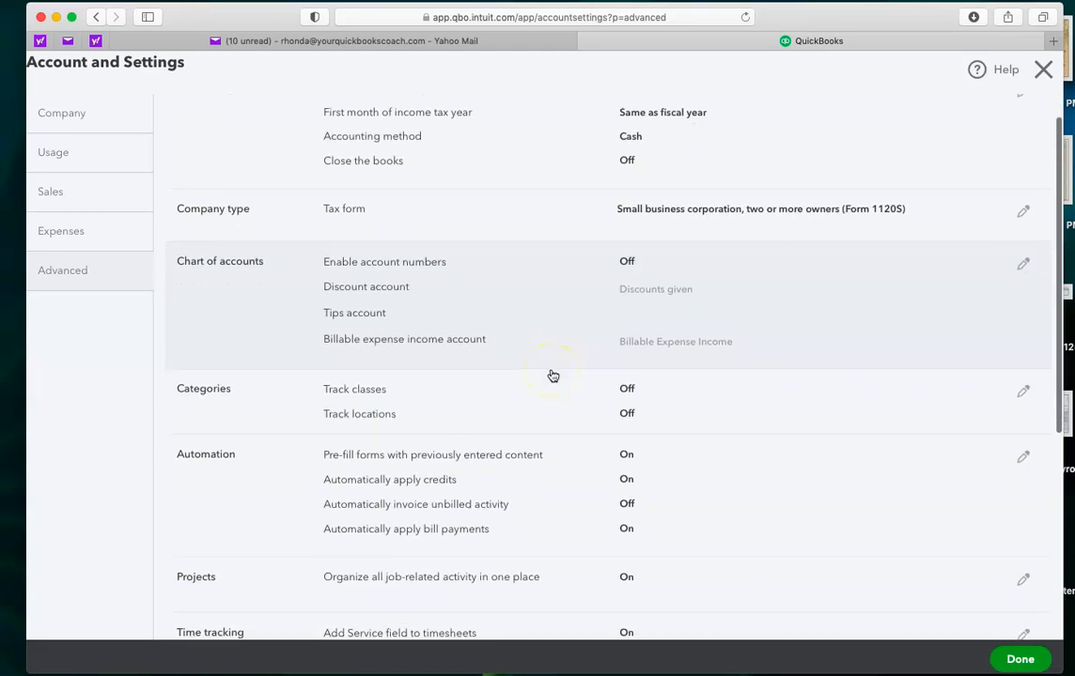
scroll(553, 376, down, 3)
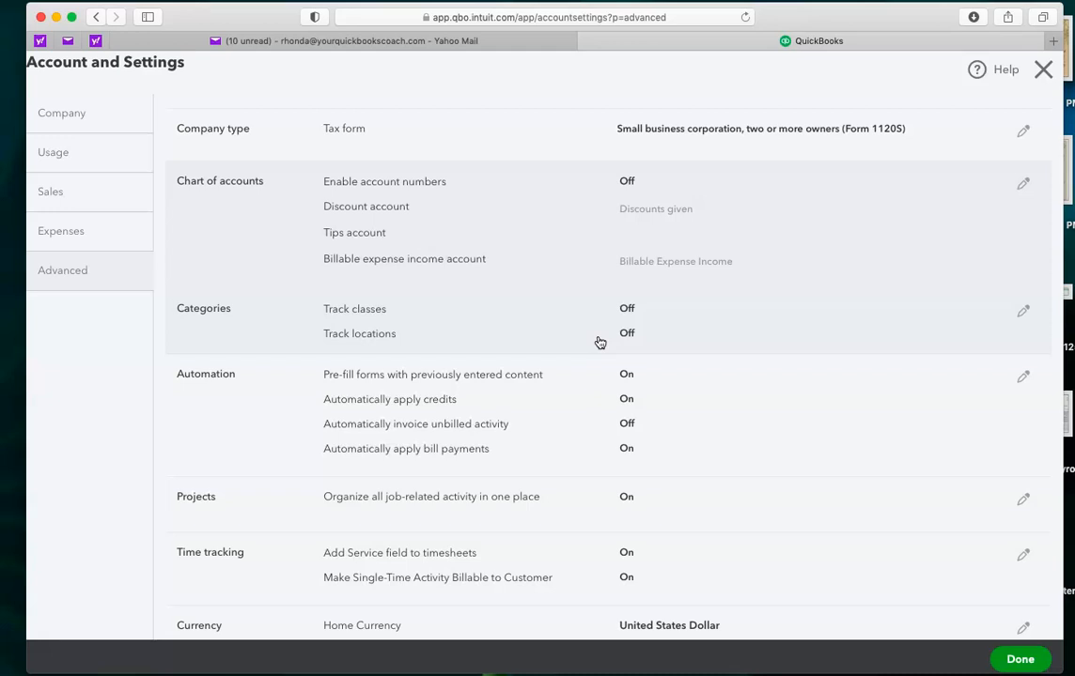
scroll(612, 415, down, 3)
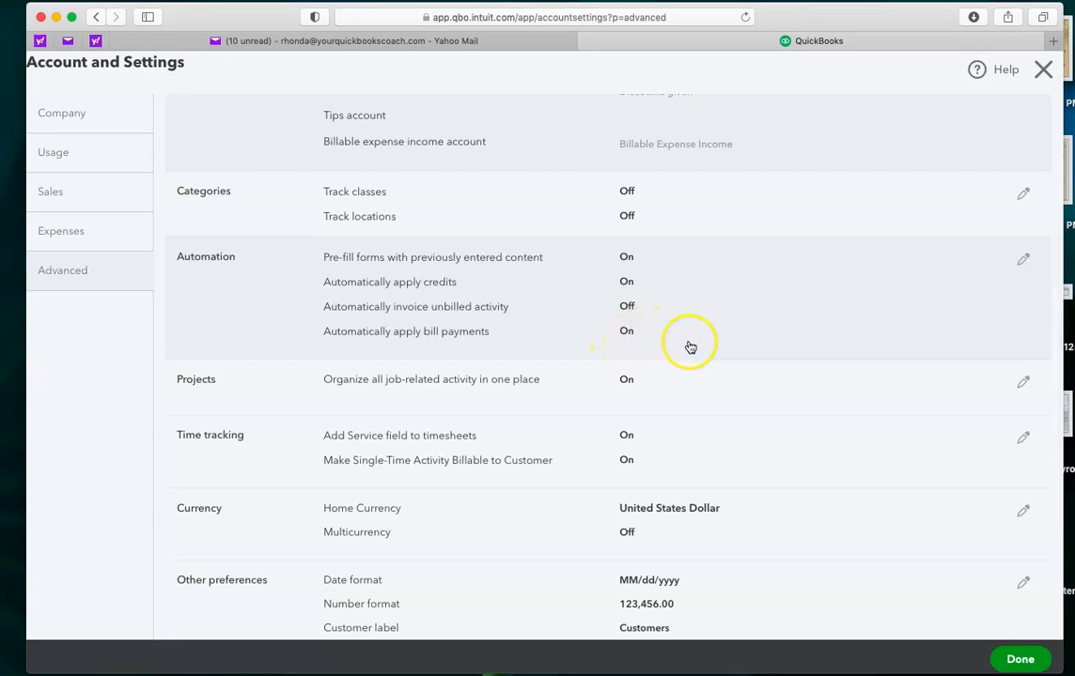
click(1022, 263)
click(633, 265)
click(634, 282)
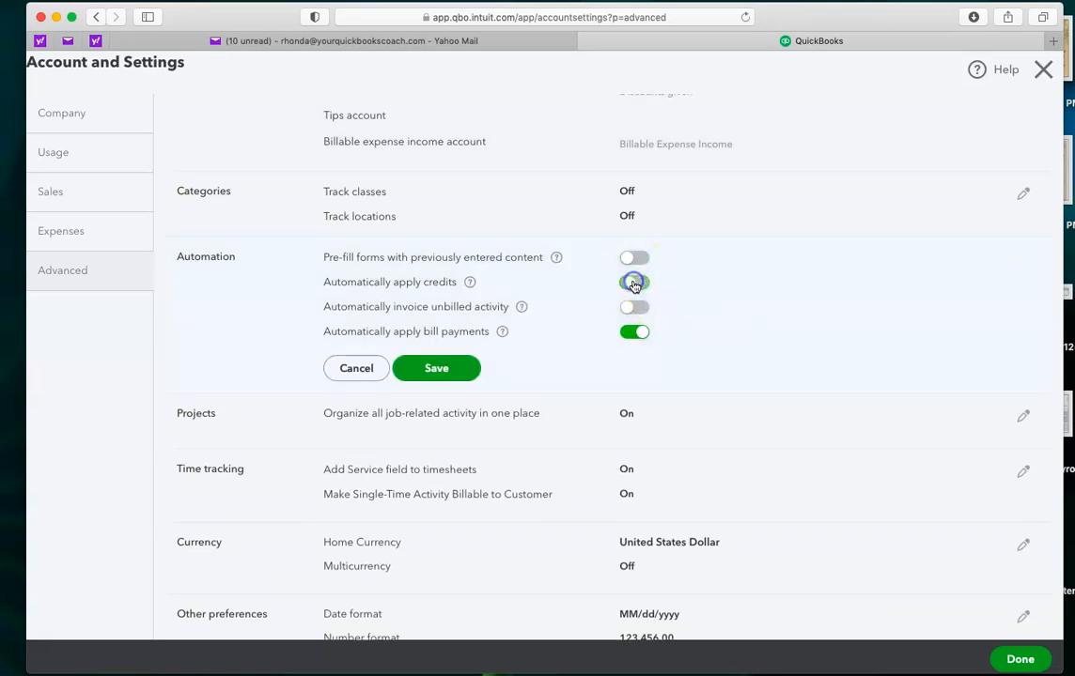
click(635, 333)
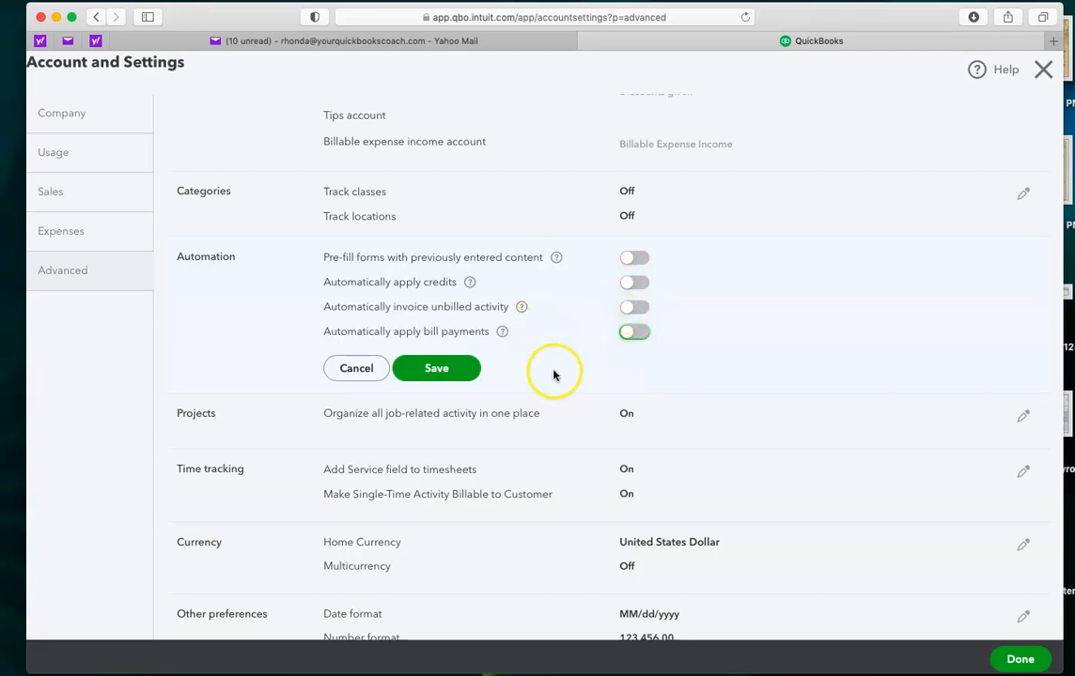
click(455, 369)
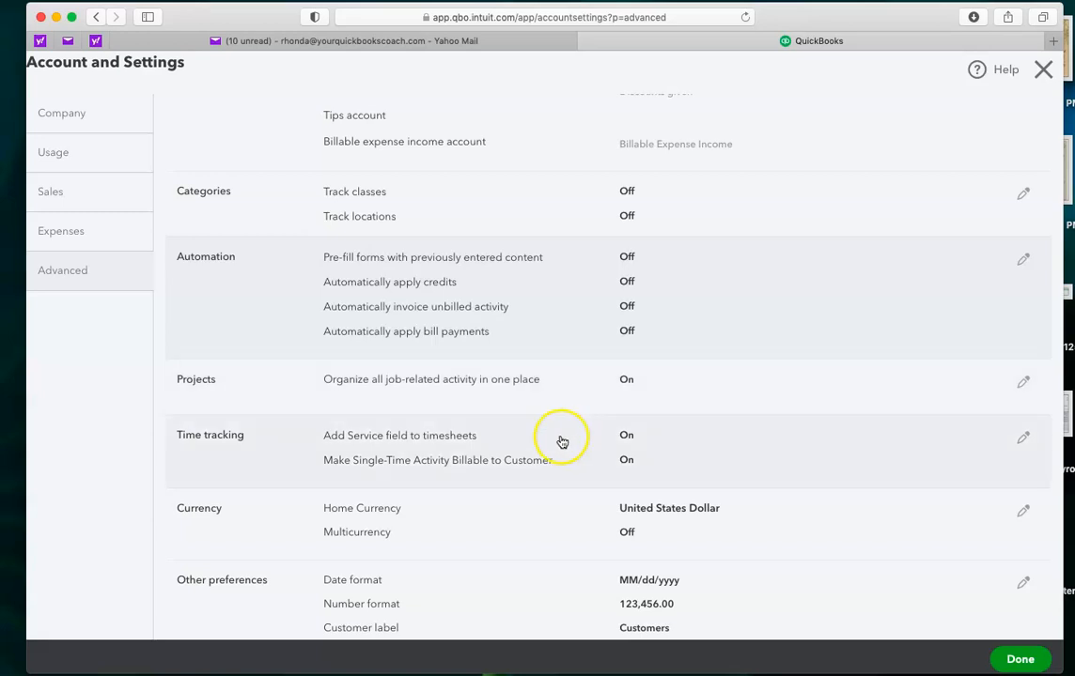
Review the projects, time tracking, currency and other preferences in the advanced settings, and close Account and Settings.
scroll(589, 453, down, 1)
scroll(591, 455, down, 5)
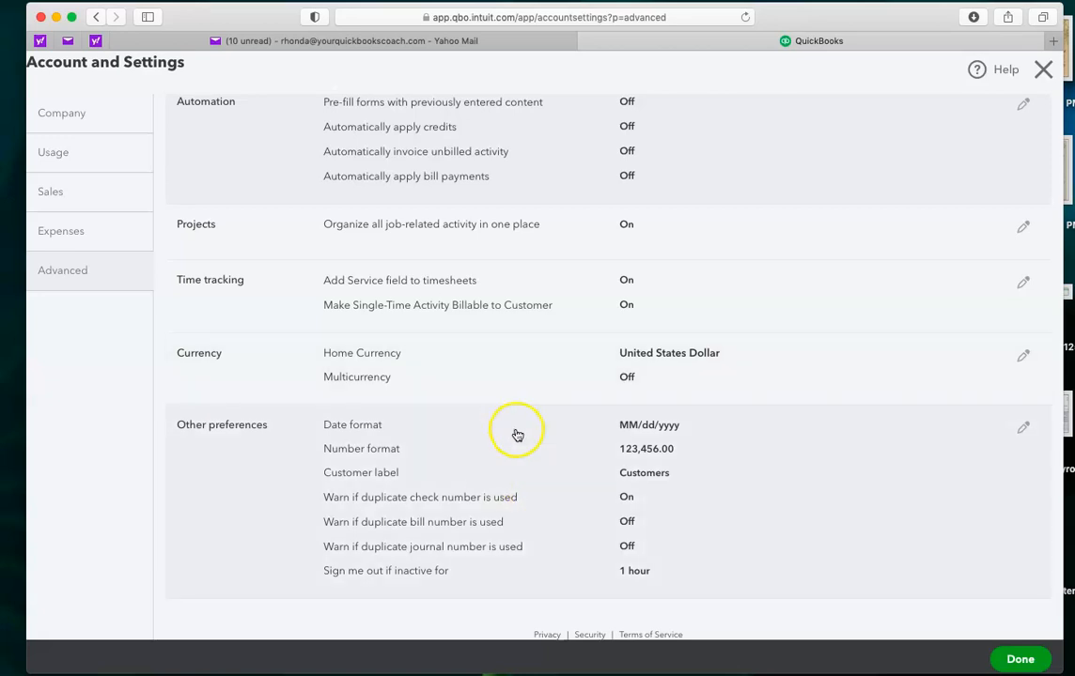
scroll(775, 476, up, 5)
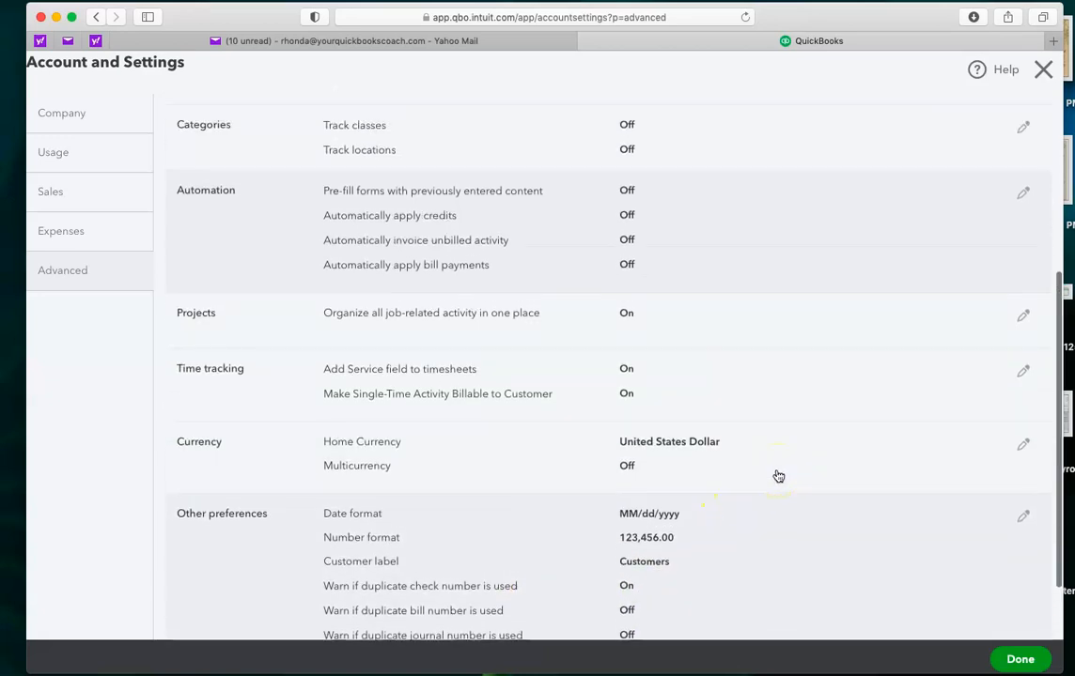
scroll(778, 476, up, 5)
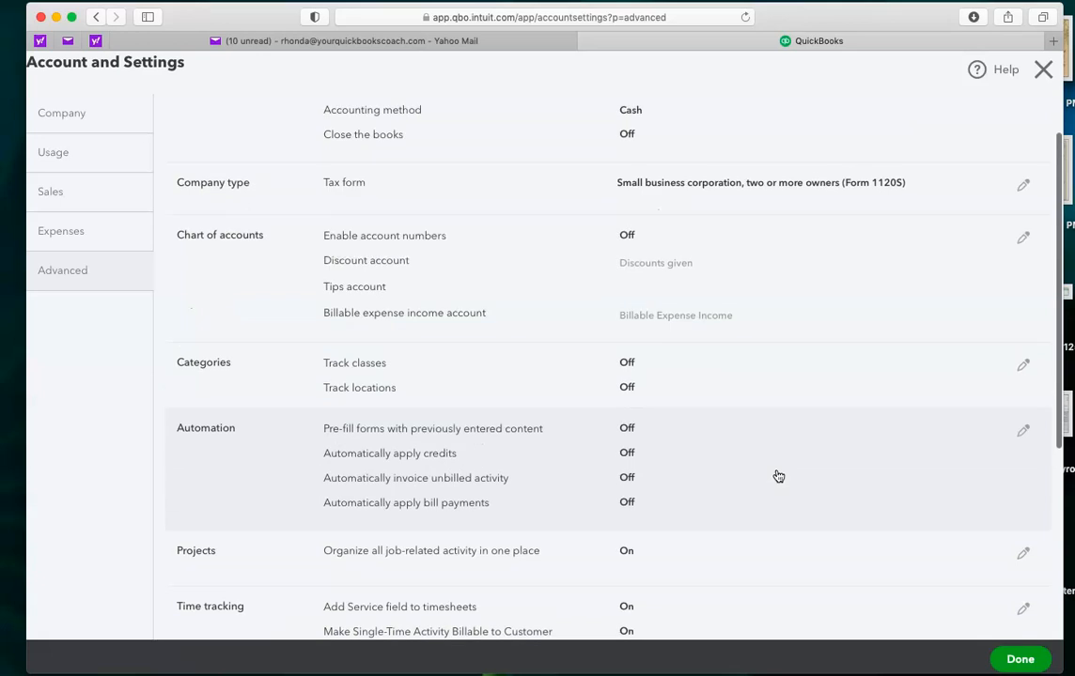
scroll(778, 476, up, 1)
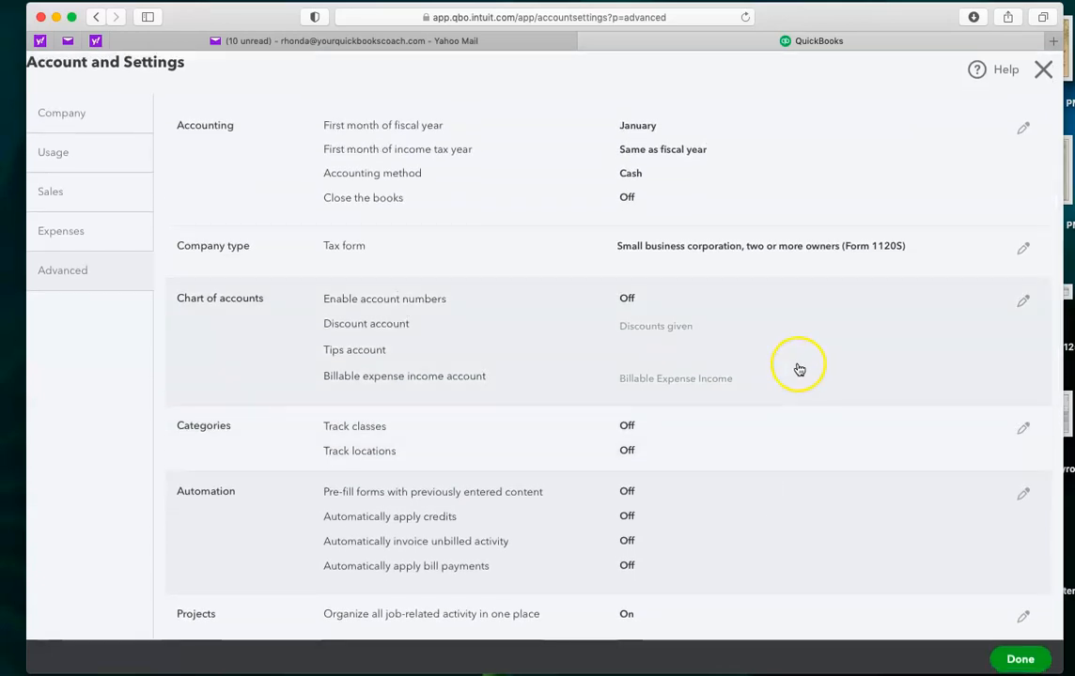
click(1041, 73)
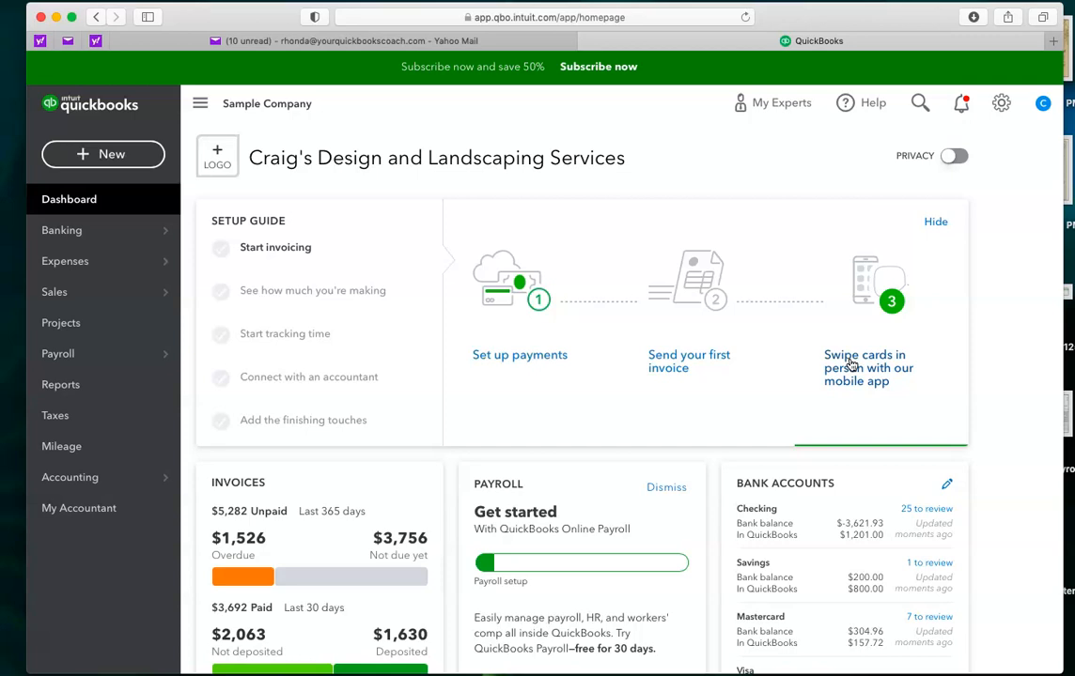
Reopen Account and Settings to view the company page, and return to the dashboard.
click(1002, 104)
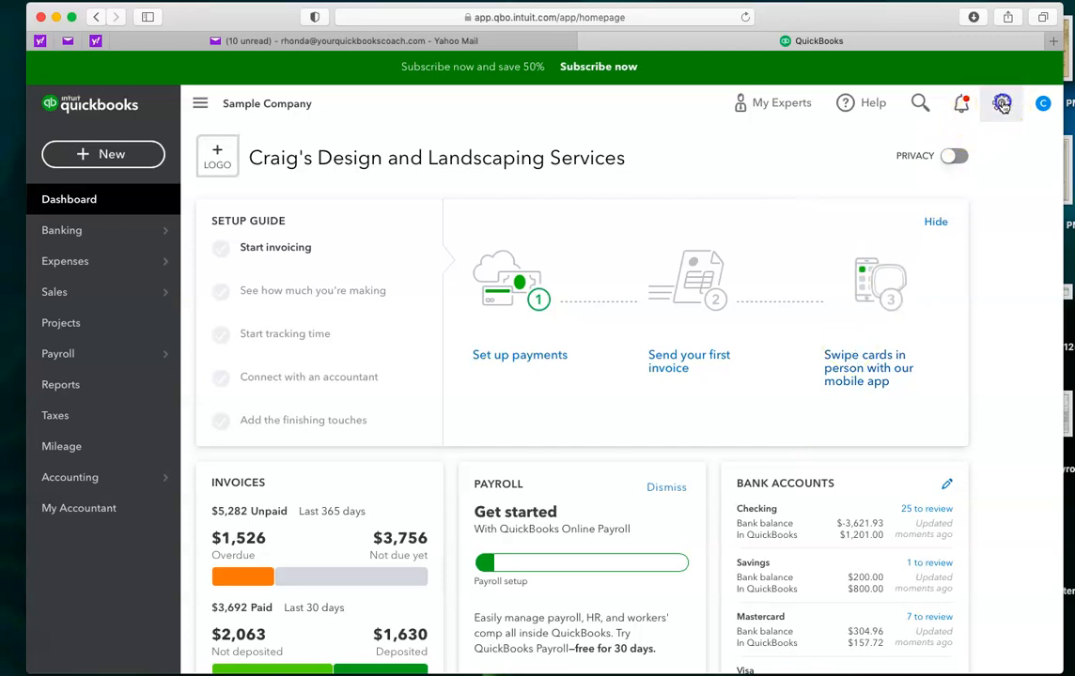
click(406, 189)
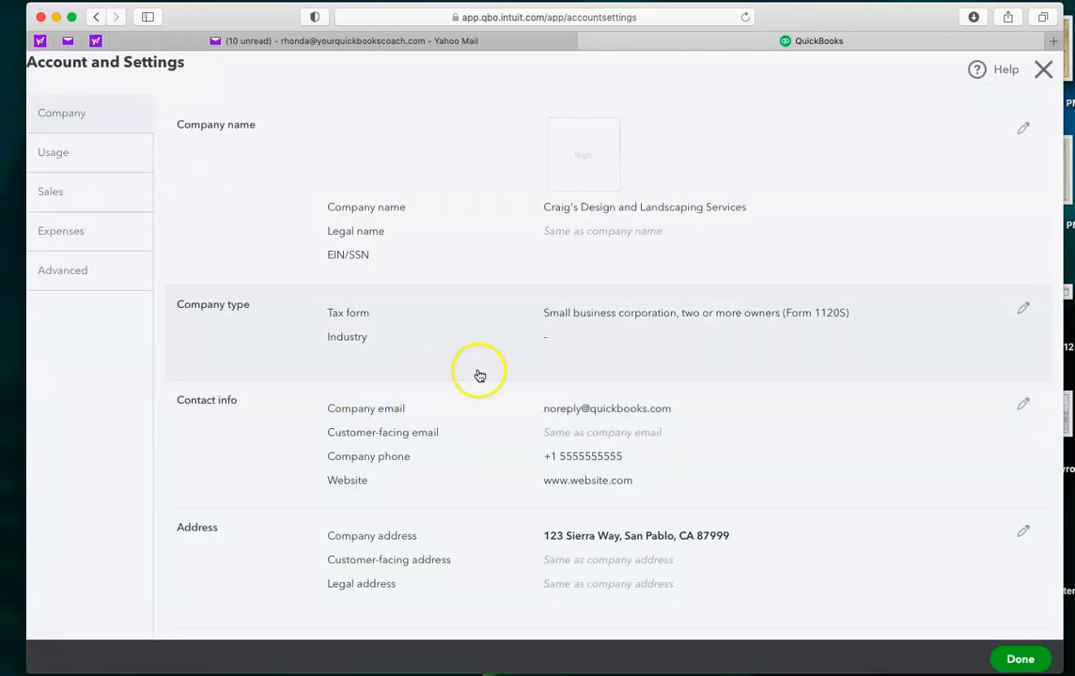
click(1041, 71)
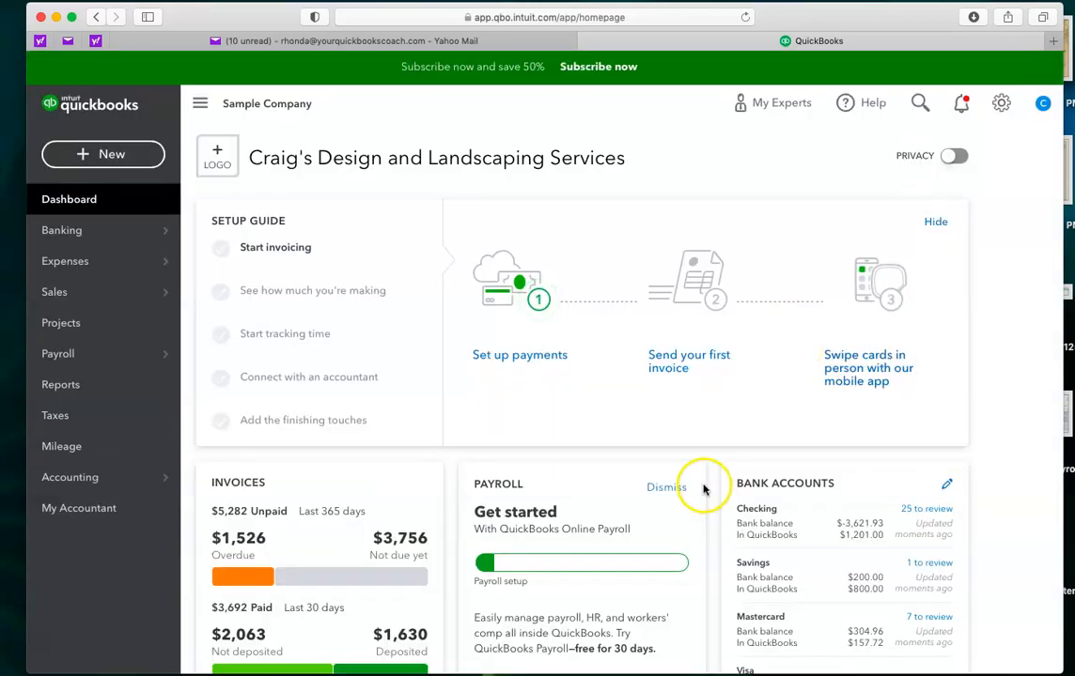